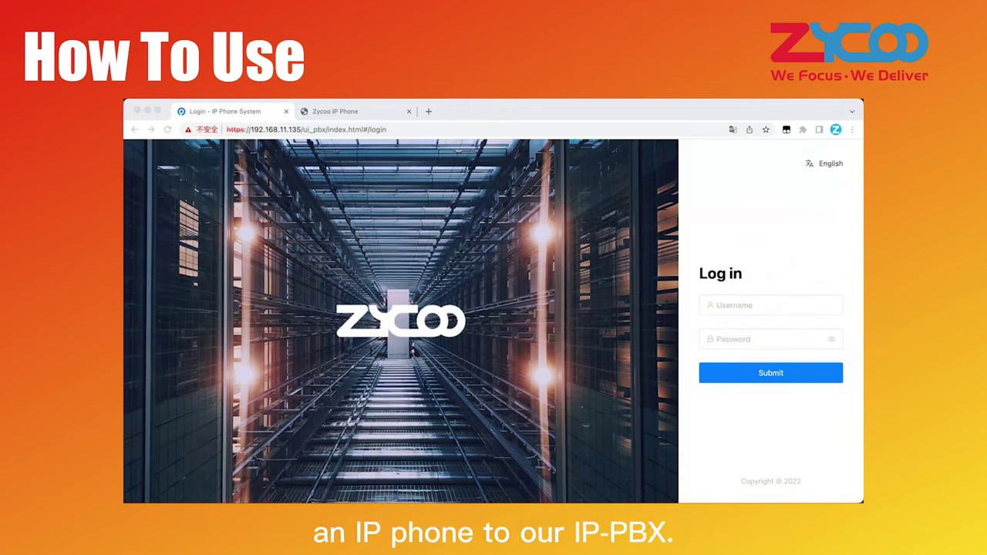
- Log in as admin and open the IP Extensions list under Telephony > Extensions
left_click(758, 307)
type("a")
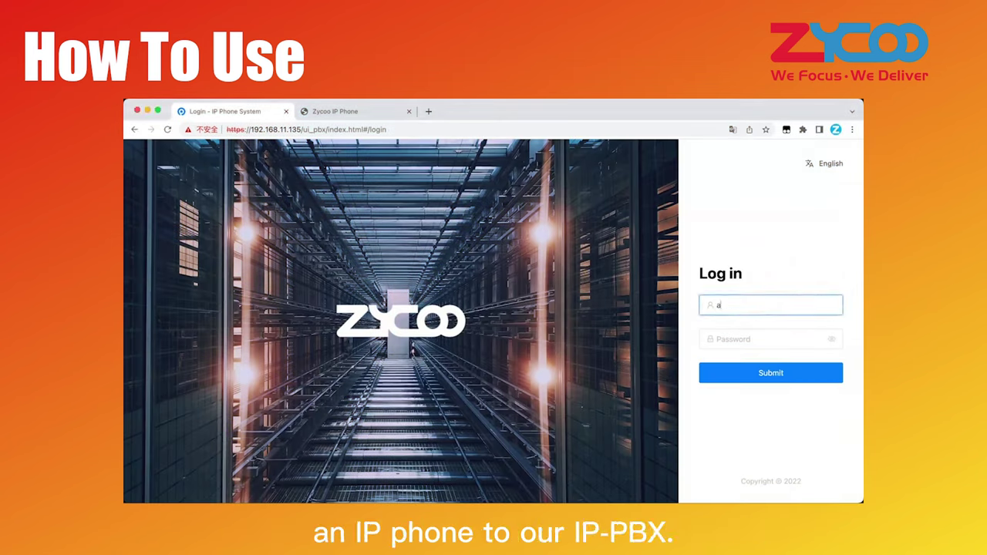
type("dmin")
left_click(745, 337)
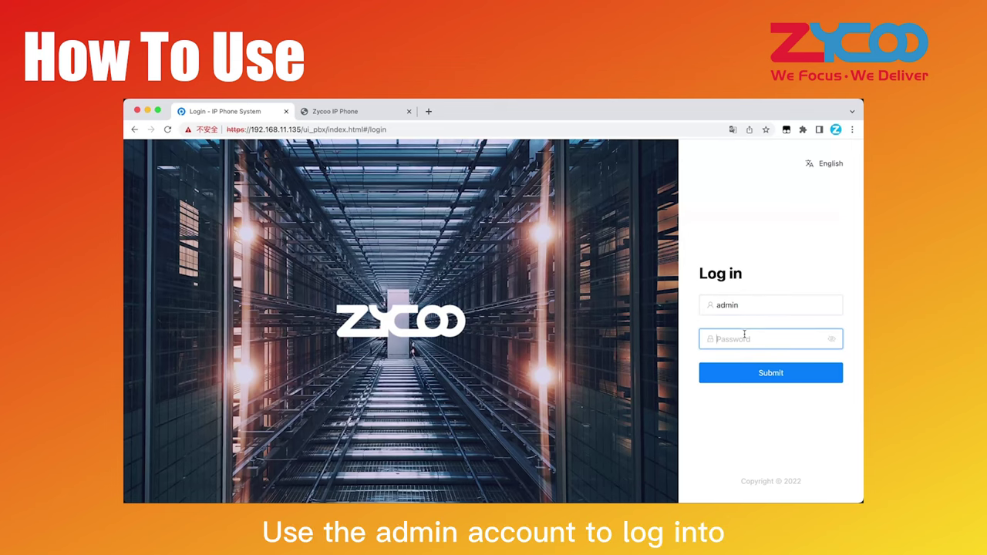
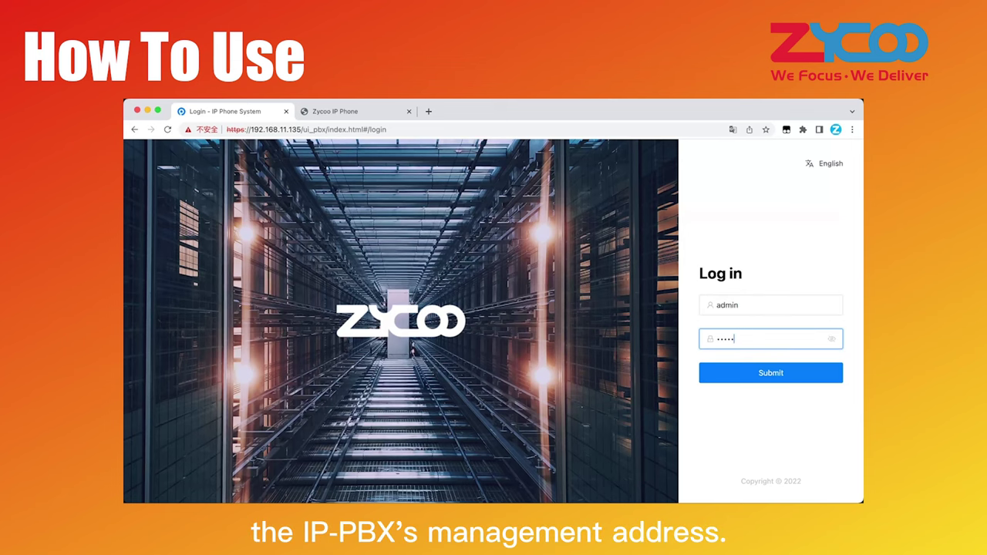
key("Return")
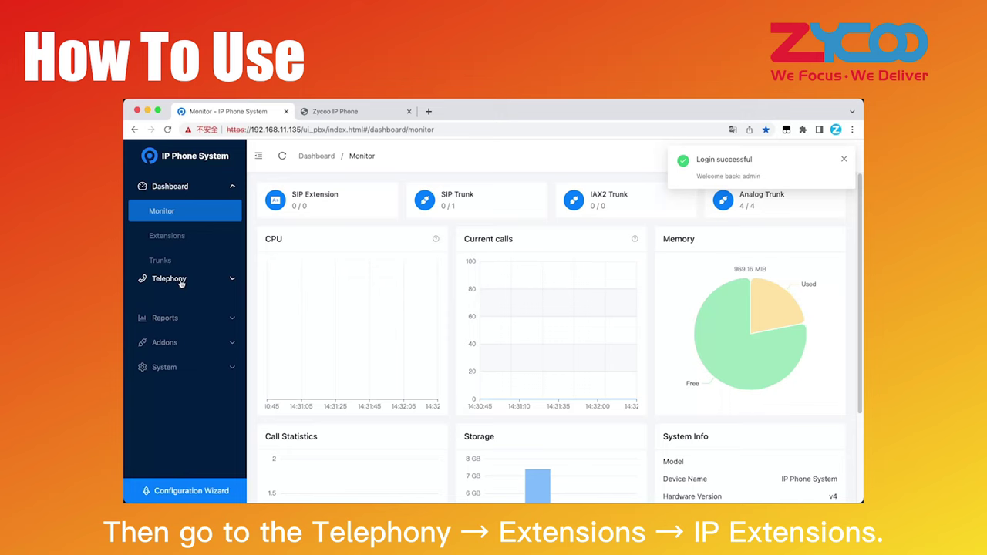
left_click(182, 282)
left_click(160, 240)
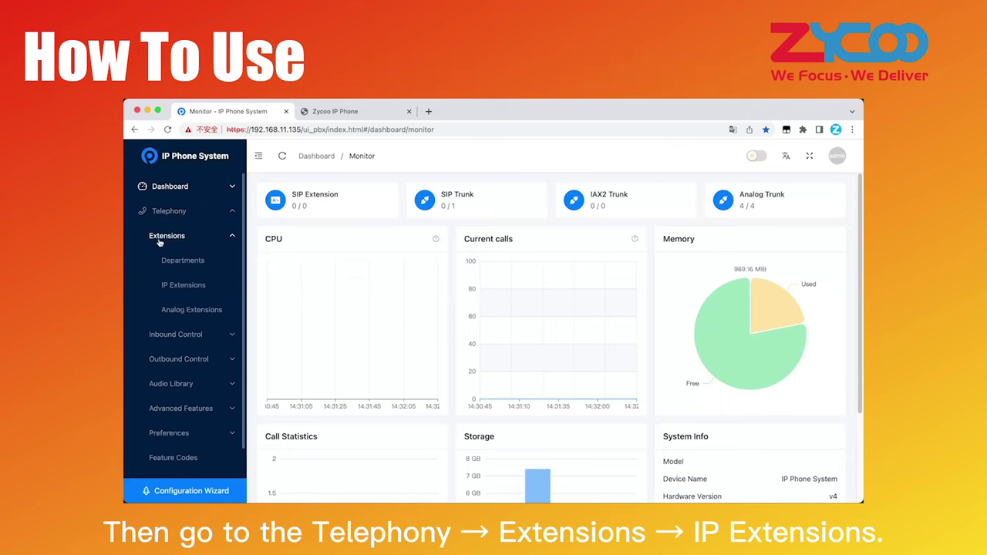
left_click(166, 285)
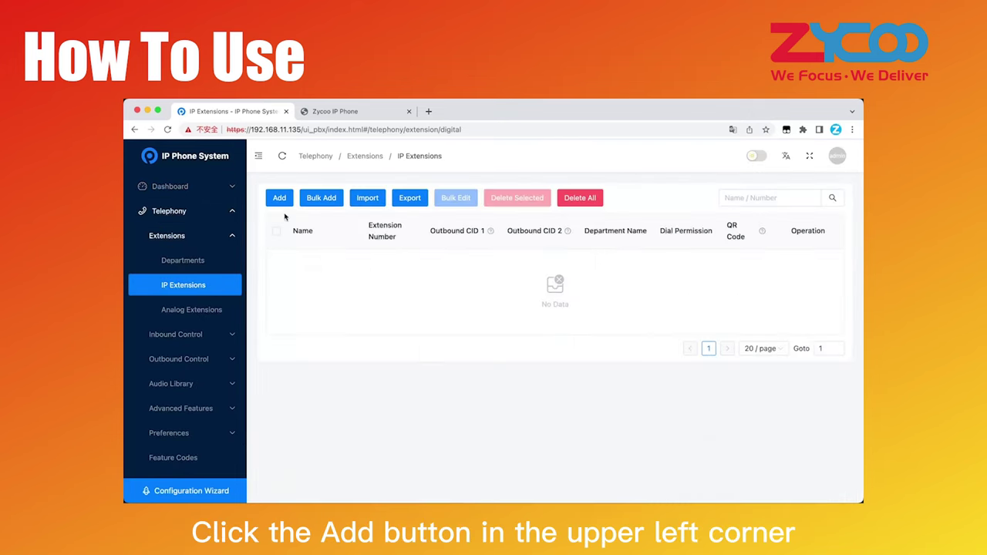
- Add extension number 100, named 100, with a replaced password and submit it
left_click(279, 197)
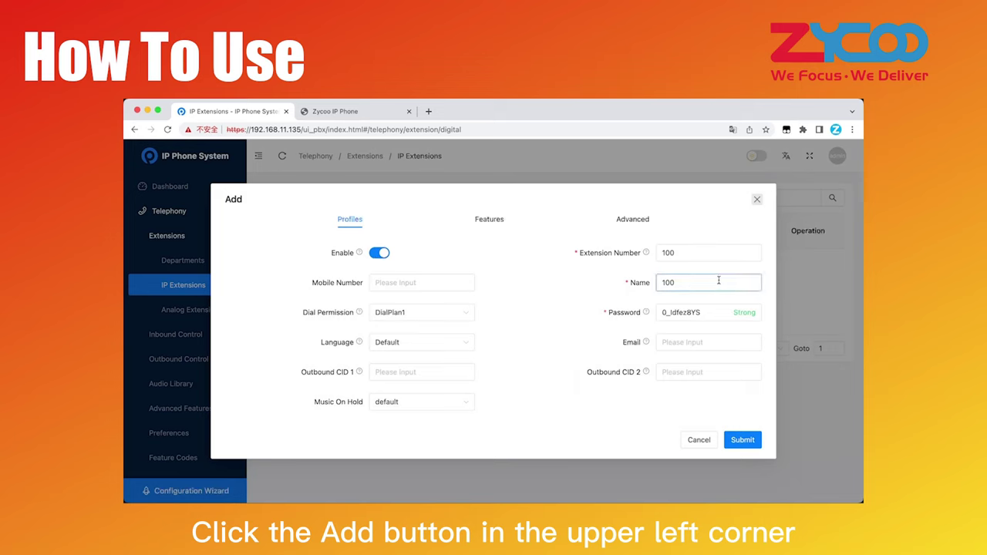
left_click_drag(704, 312, 637, 310)
key("BackSpace")
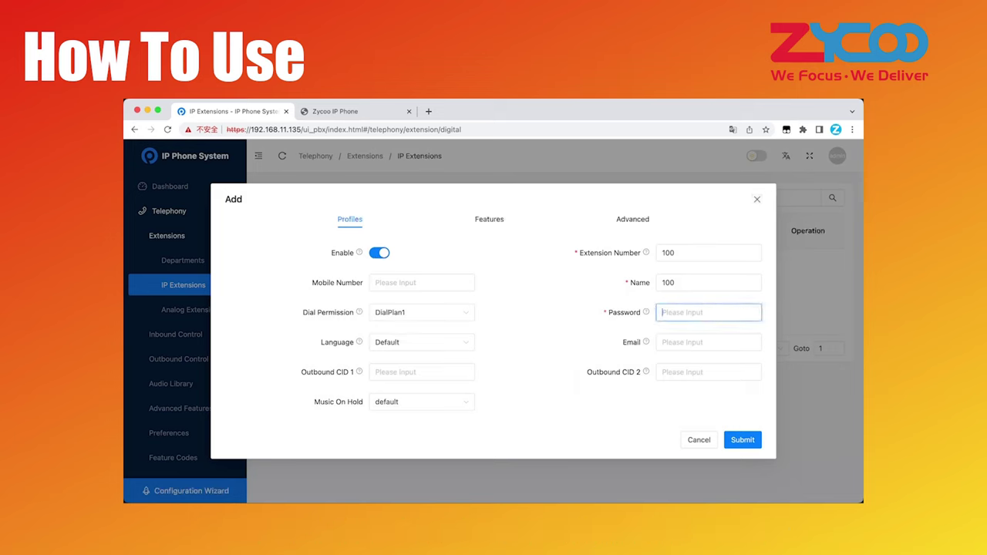
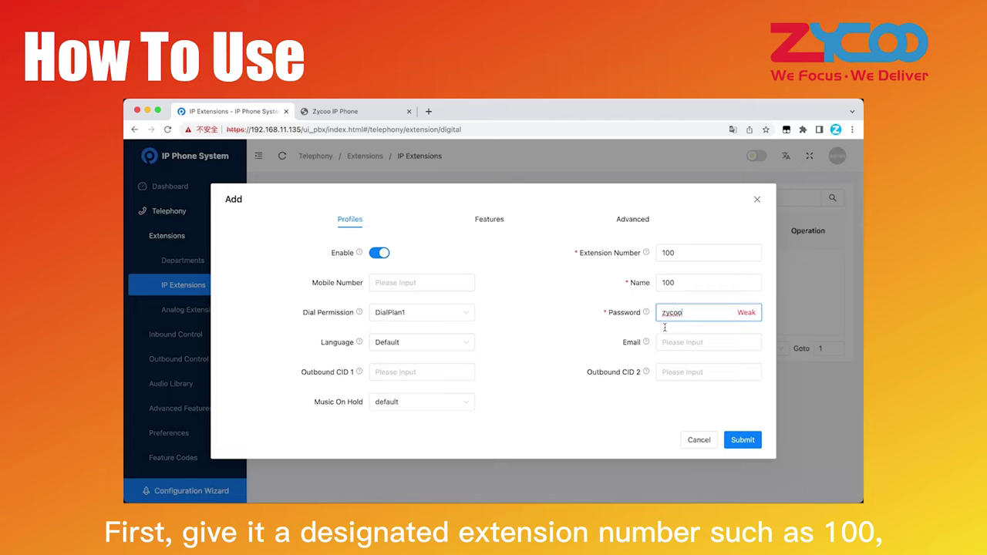
left_click_drag(688, 291, 637, 287)
left_click_drag(706, 253, 648, 254)
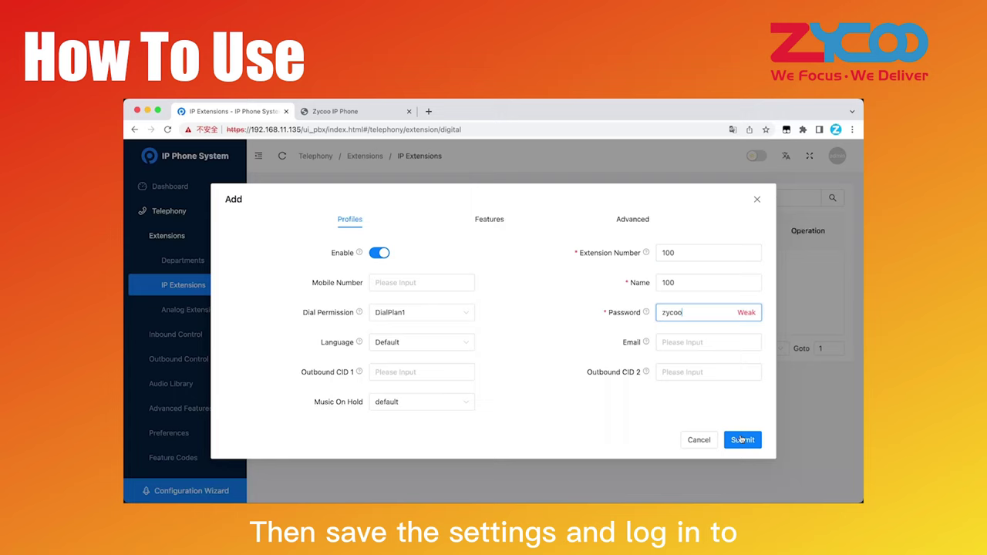
left_click(743, 440)
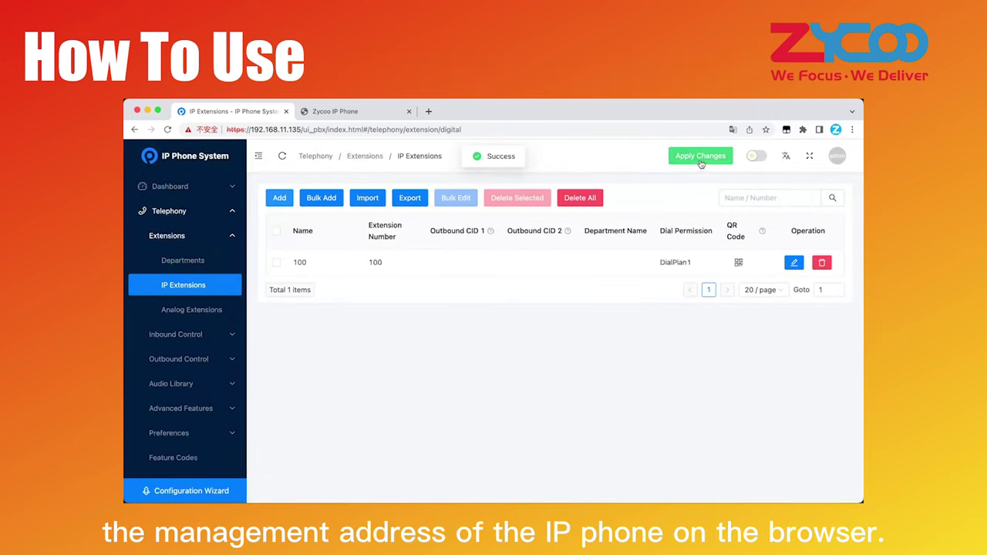
- Apply the PBX changes, then log into the phone and reach its SIP line settings
left_click(700, 158)
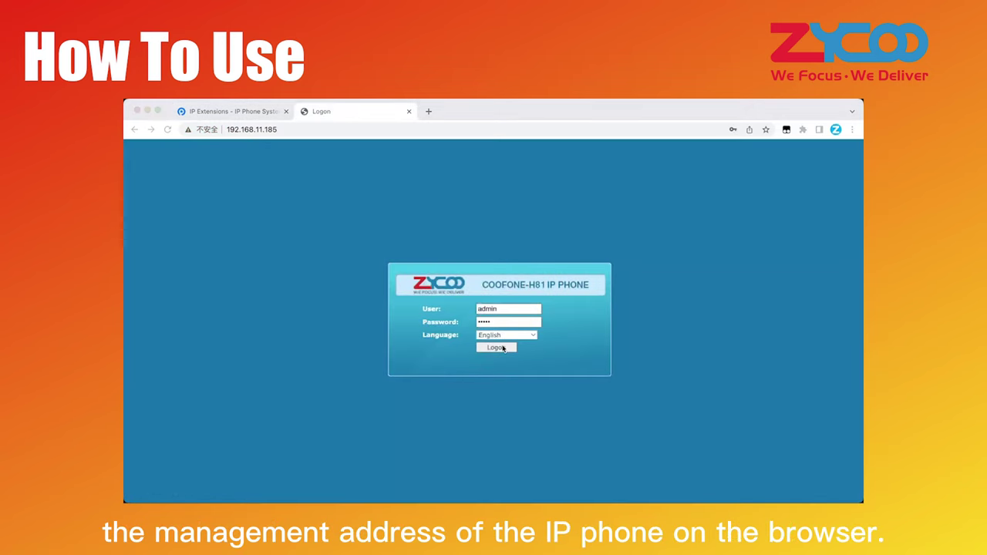
left_click(510, 347)
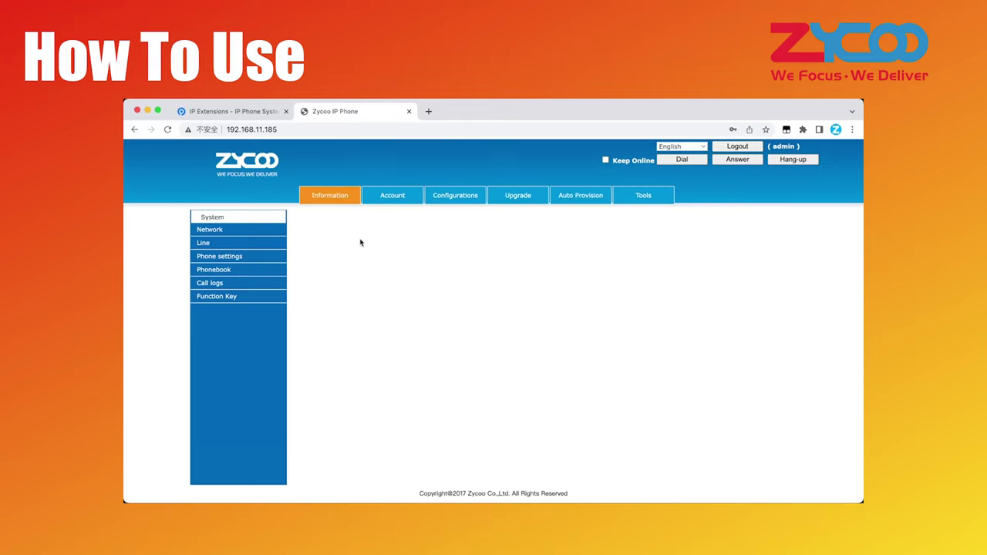
left_click(208, 245)
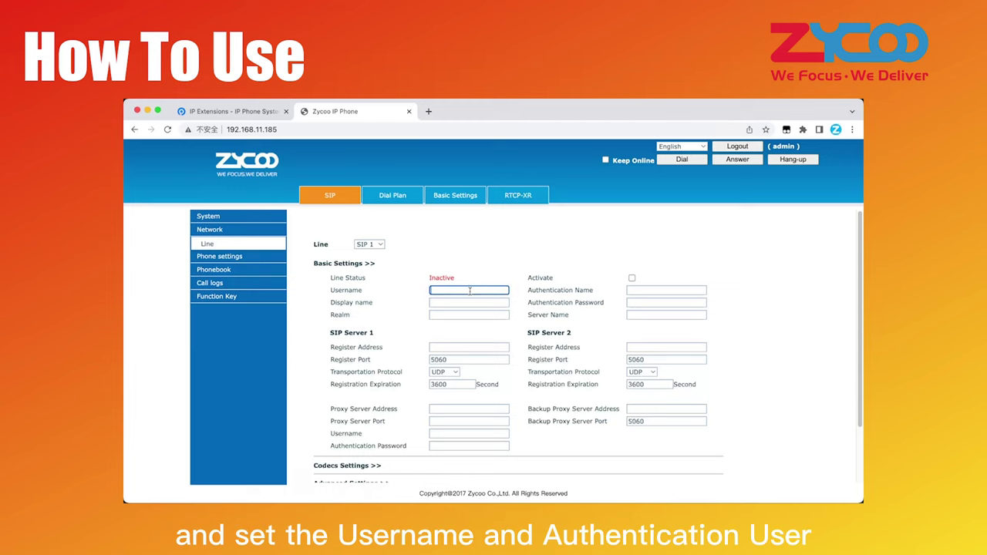
- Enter account 100's username, authentication name and password, register address 192.168.11.135, and activate the line
type("100")
left_click(668, 291)
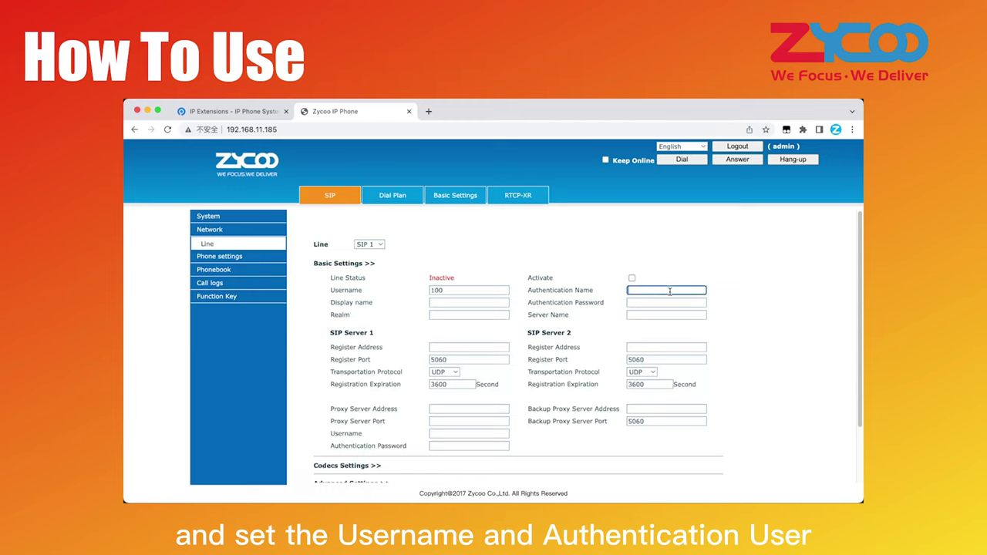
type("100")
left_click(645, 303)
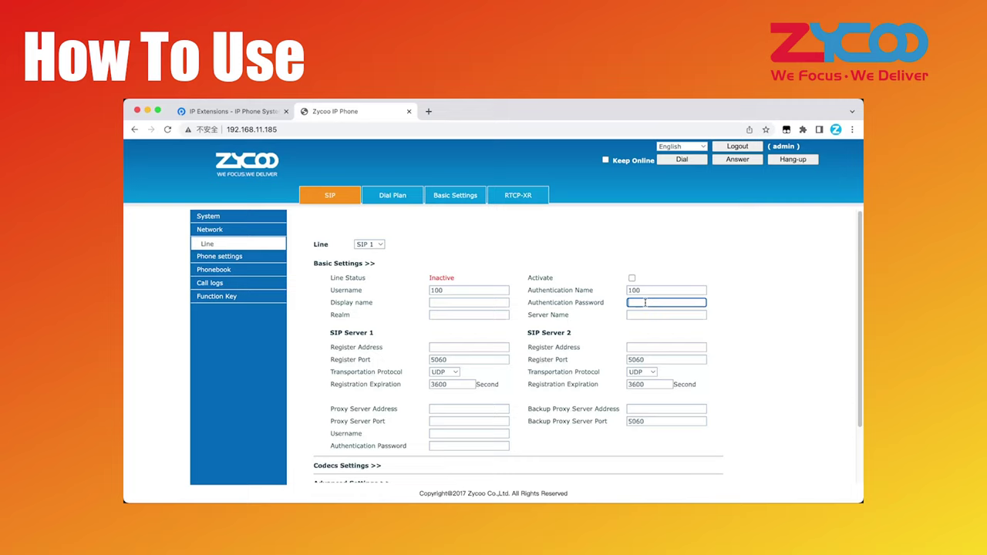
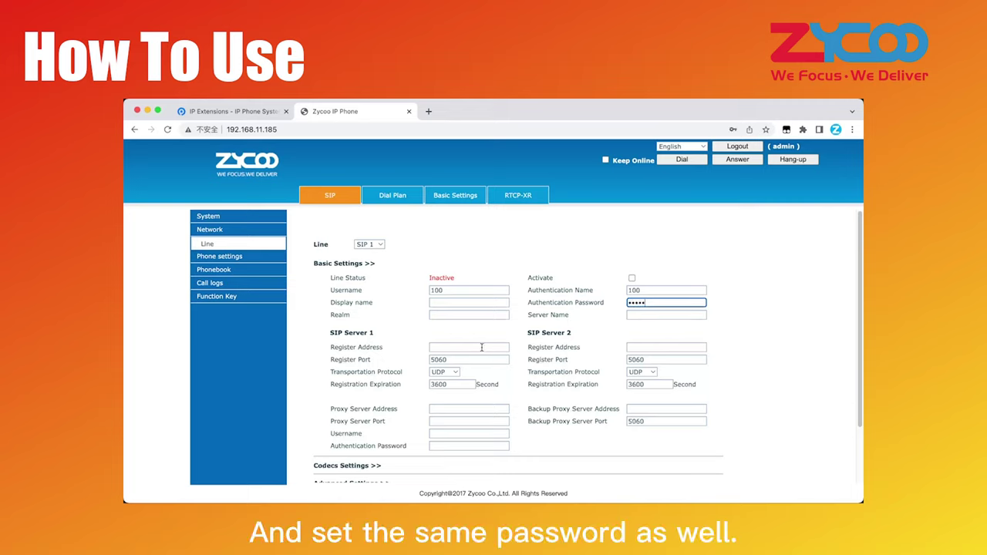
left_click(482, 348)
key("super+v")
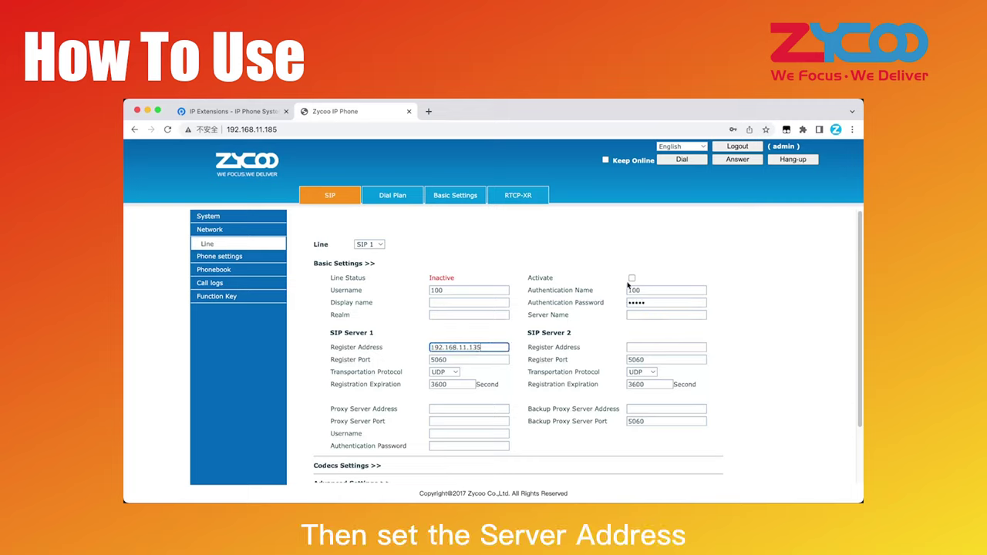
left_click(632, 279)
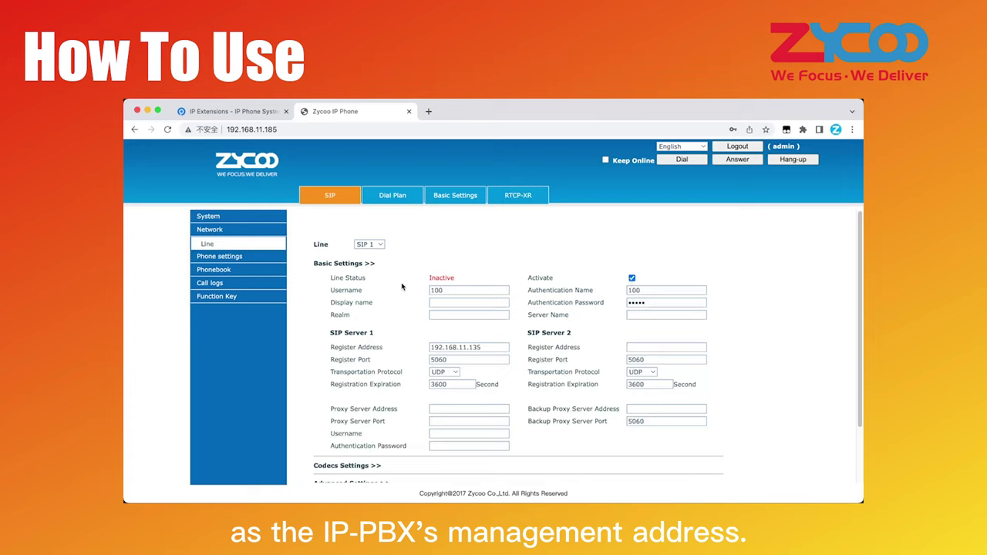
- Apply the SIP line settings and confirm extension 100 shows online on the PBX
scroll(395, 371, "down", 1)
scroll(394, 369, "down", 3)
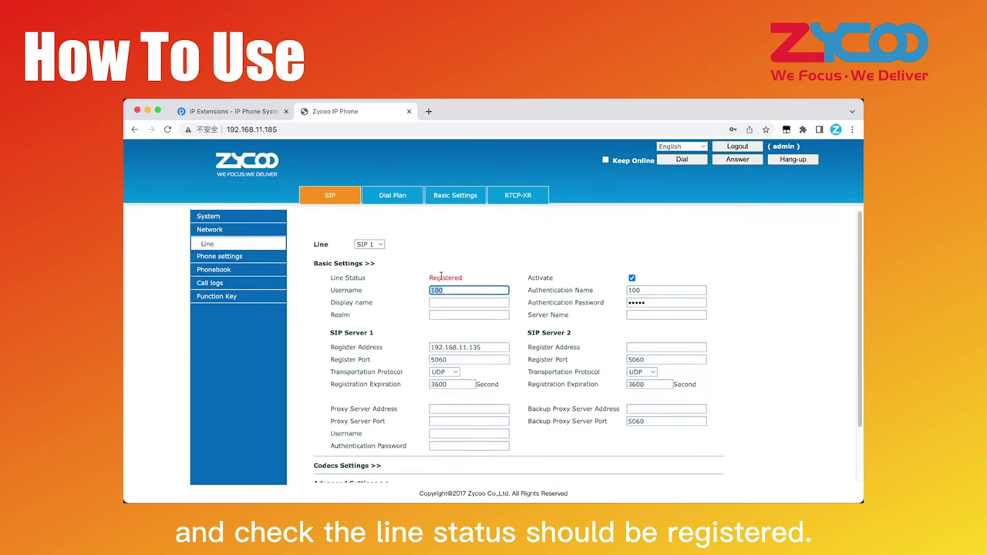
left_click(462, 274)
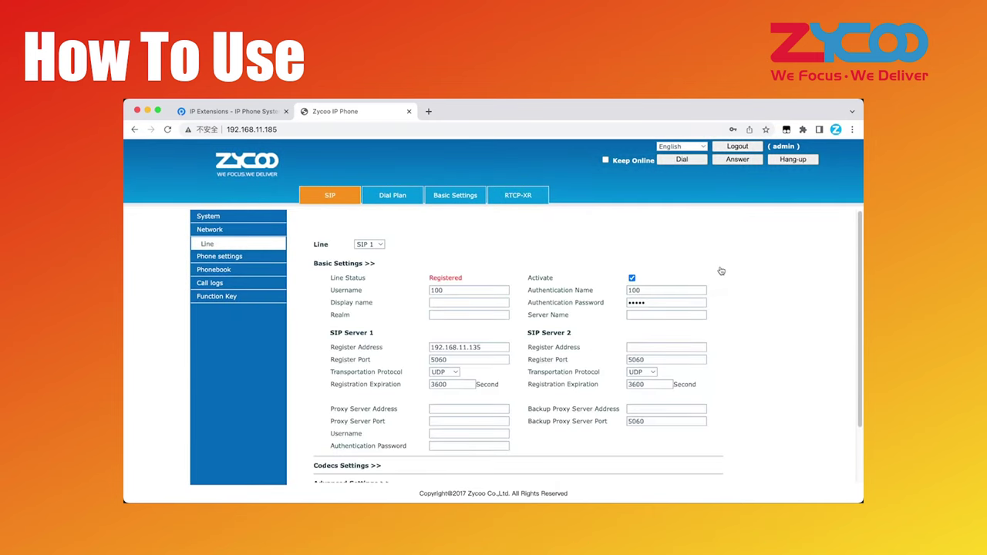
left_click(167, 236)
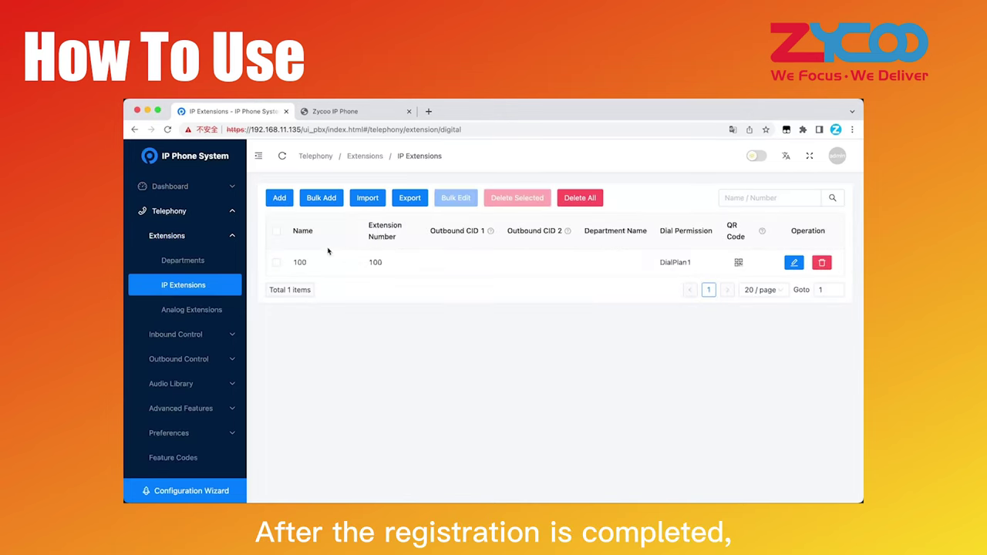
- Edit extension 100, keeping dial permission DialPlan1 and setting prompt language to English
left_click(792, 264)
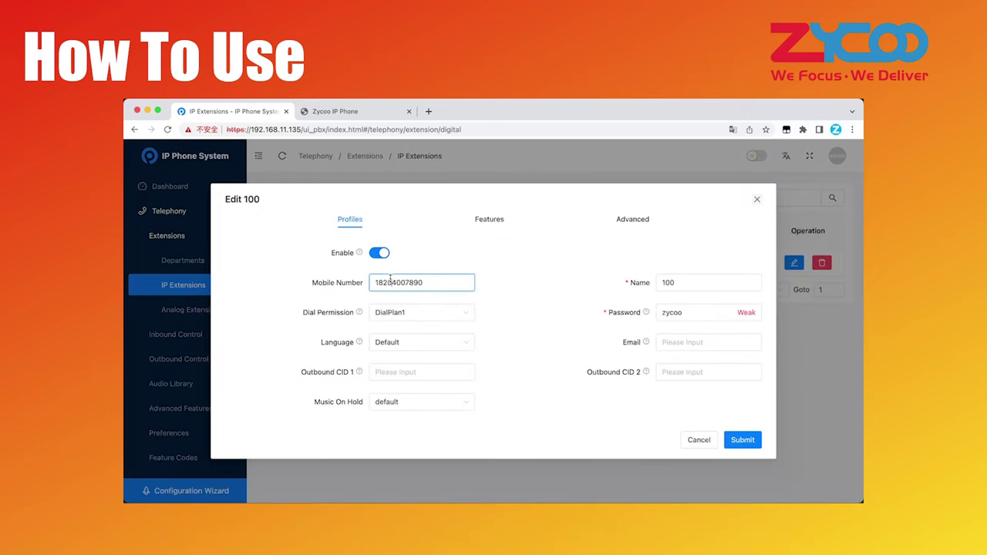
left_click_drag(424, 282, 375, 282)
left_click(445, 280)
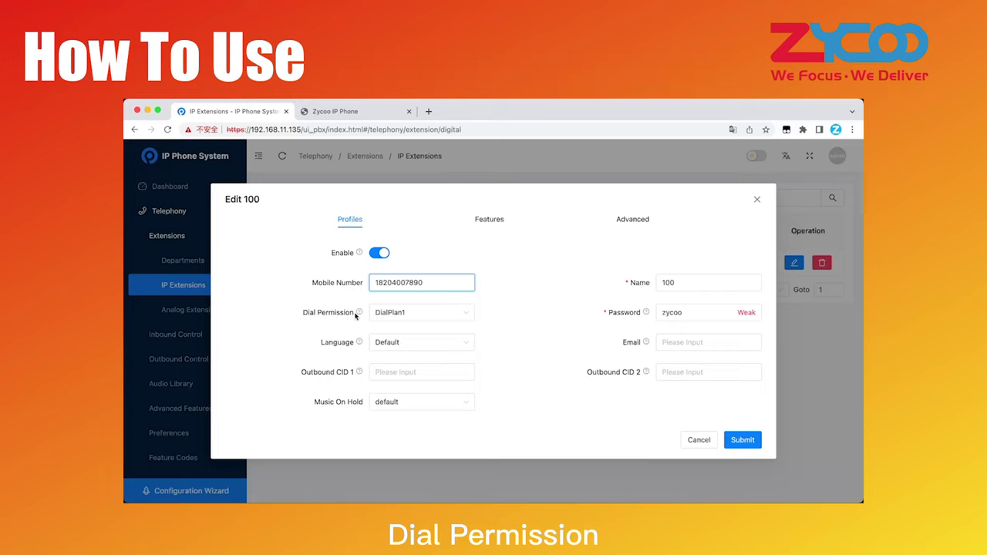
left_click(391, 314)
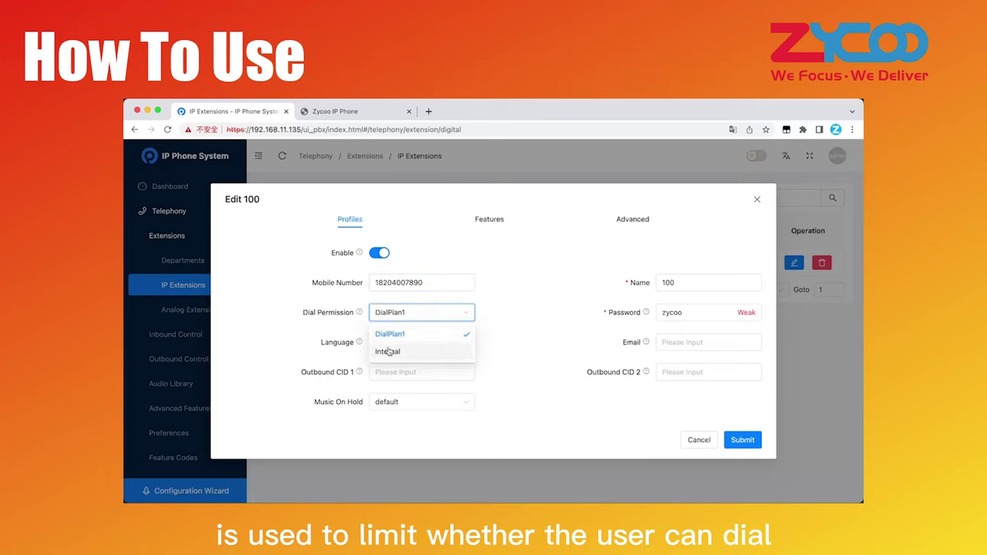
left_click(389, 351)
left_click(398, 315)
left_click(394, 334)
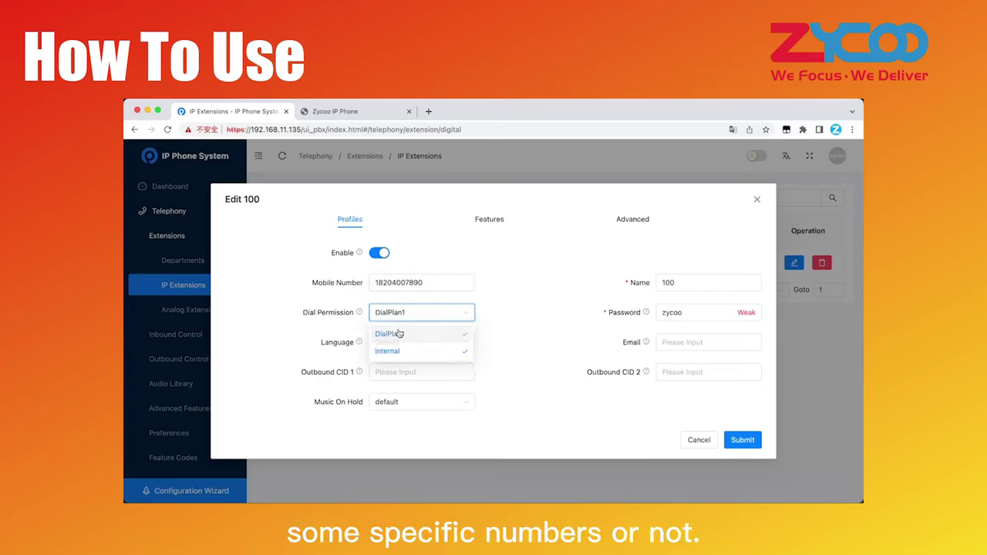
left_click(392, 348)
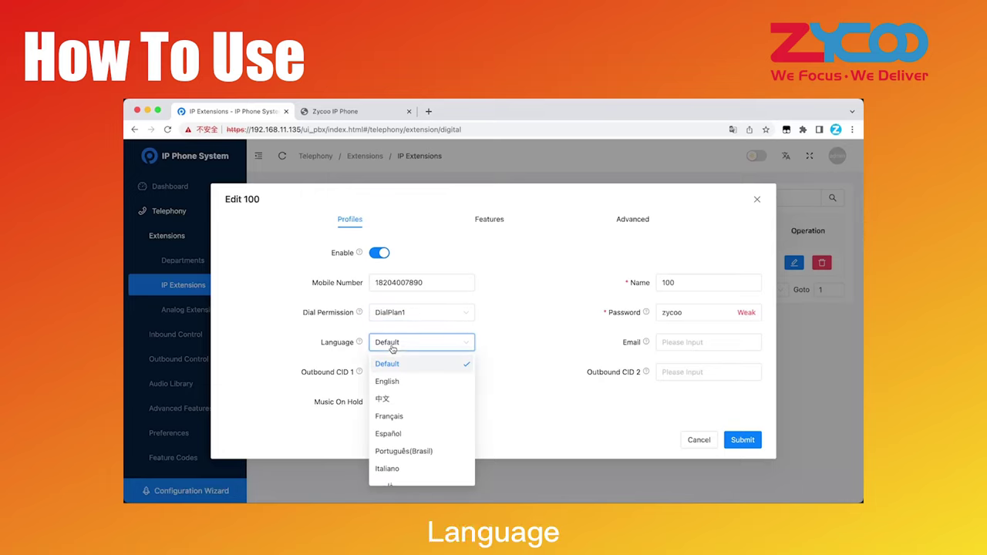
left_click(398, 382)
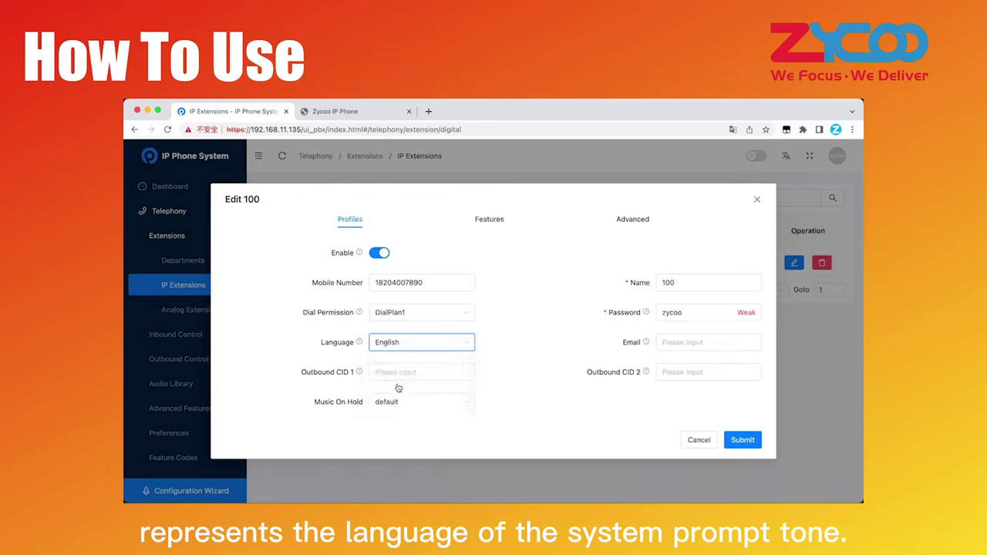
- Review the outbound caller ID help and keep the default music on hold
left_click(400, 374)
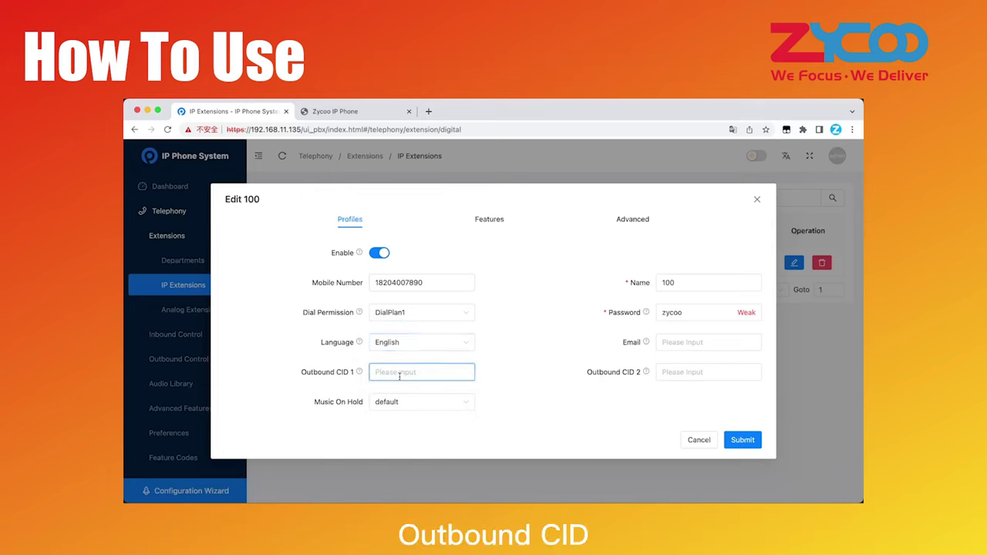
mouse_move(359, 372)
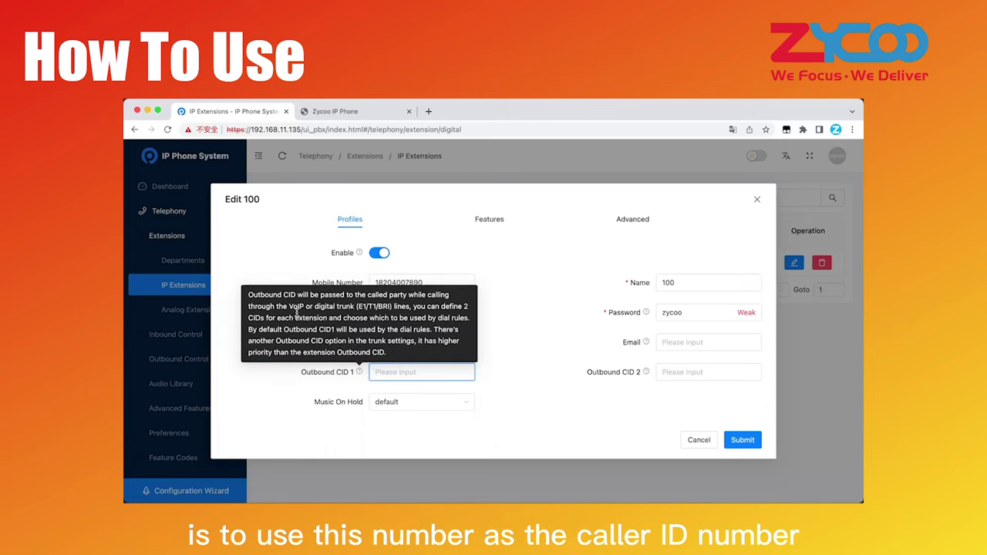
left_click_drag(288, 306, 417, 382)
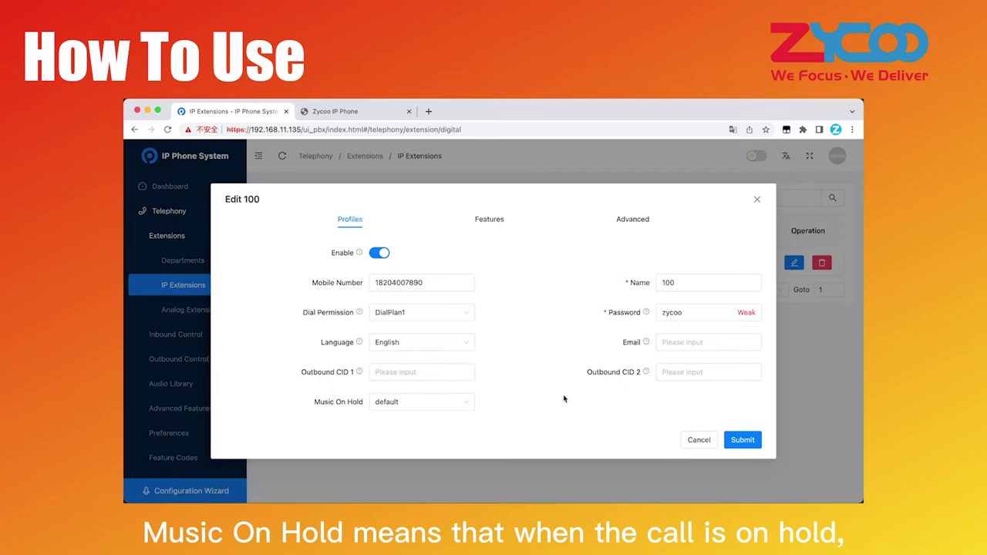
left_click(430, 404)
left_click(410, 429)
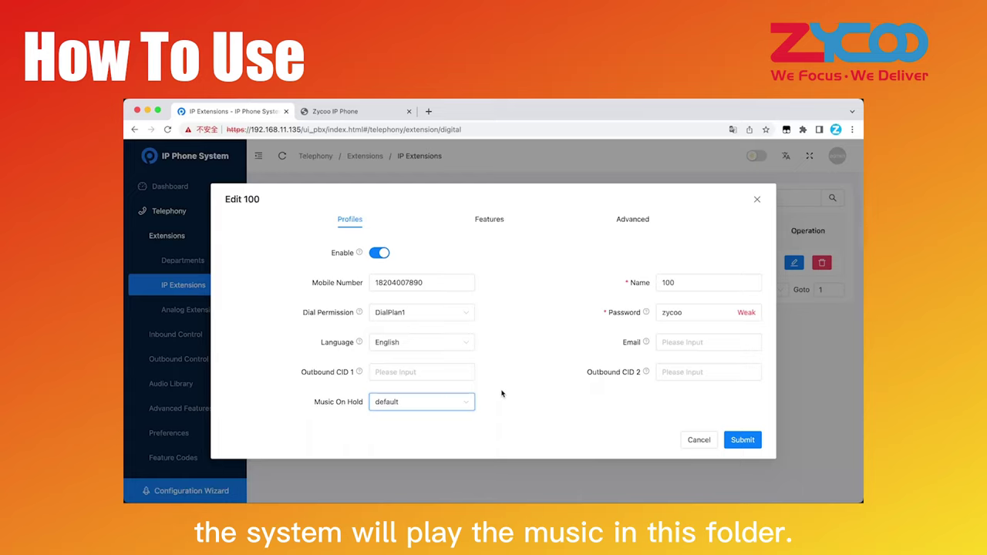
- Enter the extension's e-mail address, submit the profile and apply the changes
left_click(702, 348)
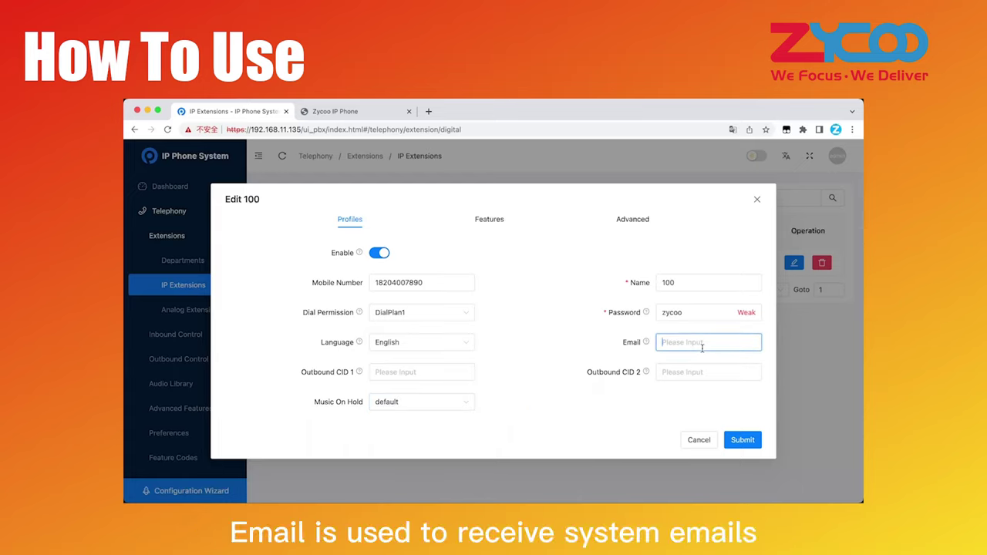
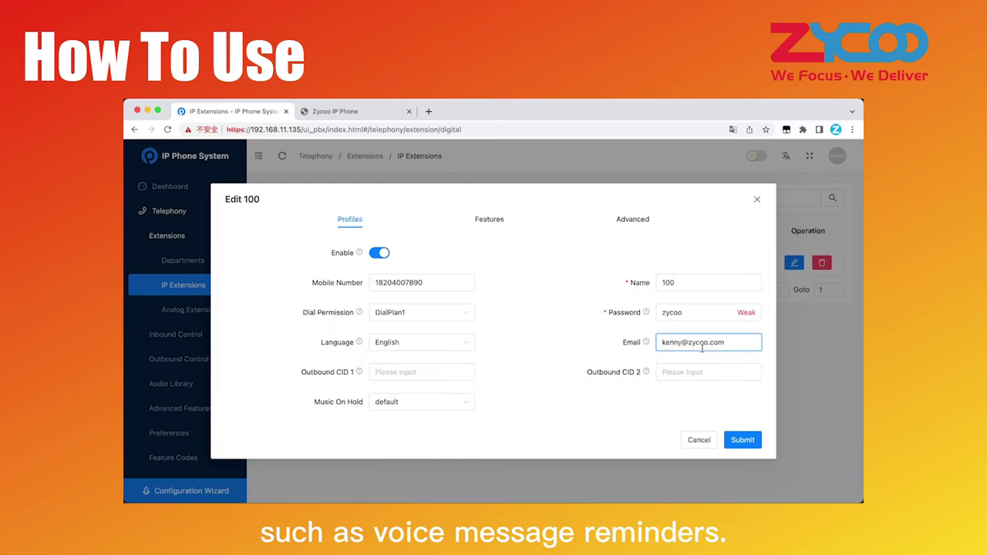
left_click(729, 444)
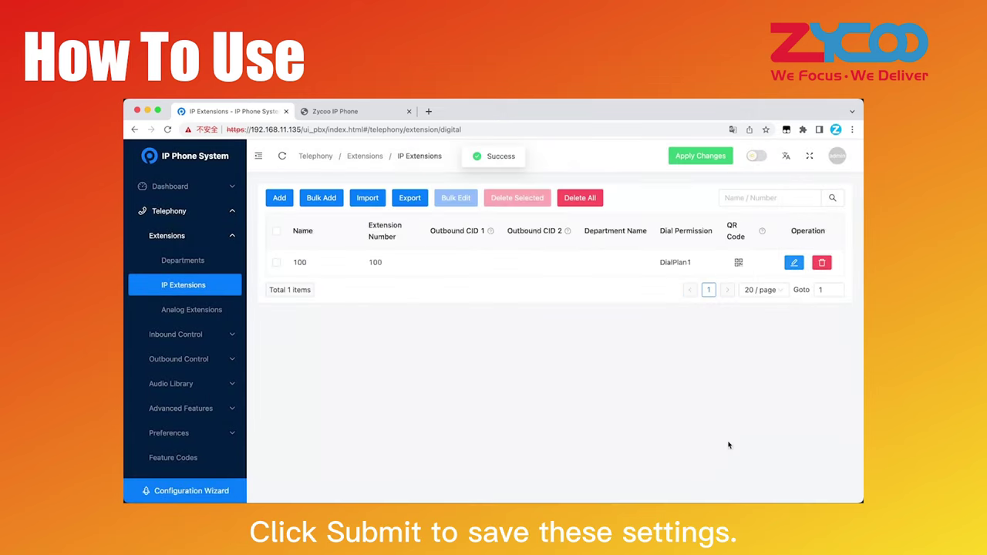
left_click(702, 161)
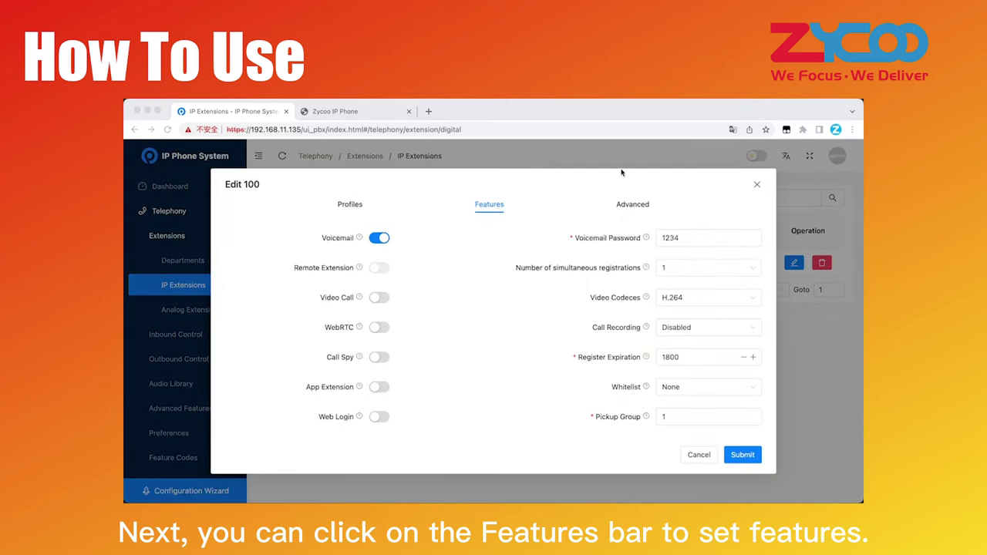
- Review extension 100's Features tab, including the Remote Extension info
left_click(495, 208)
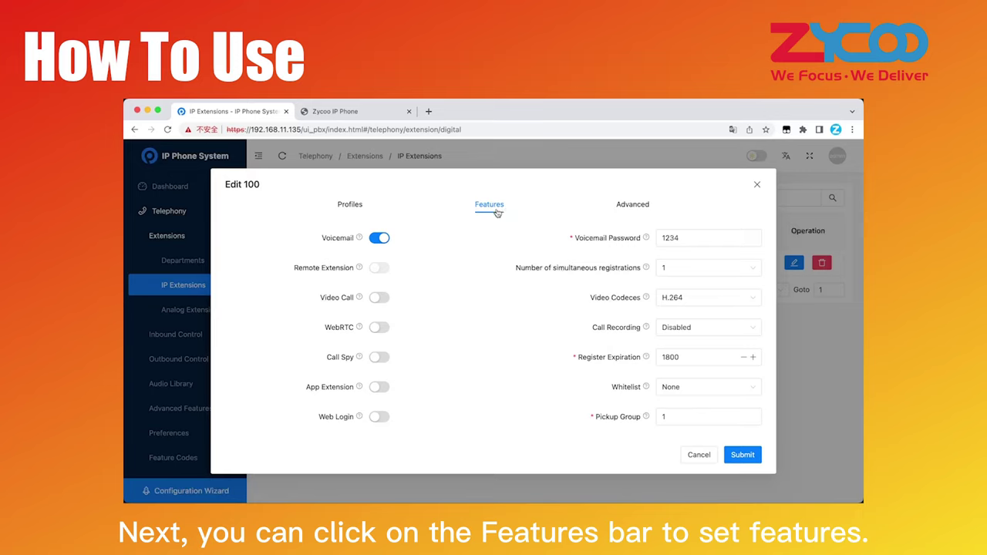
left_click(382, 241)
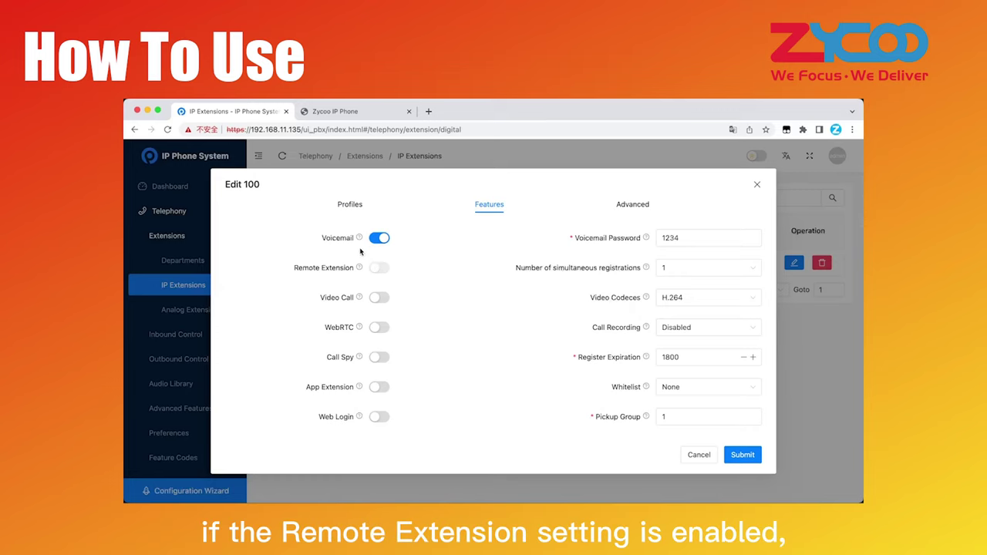
mouse_move(358, 268)
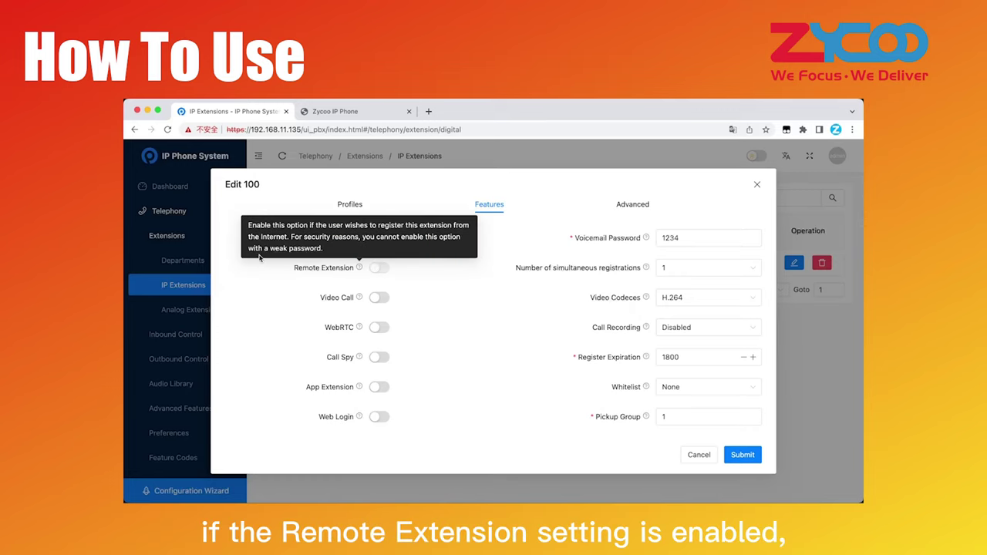
- Try Remote Extension with a strong password, then restore the weak one so it stays off
left_click(350, 205)
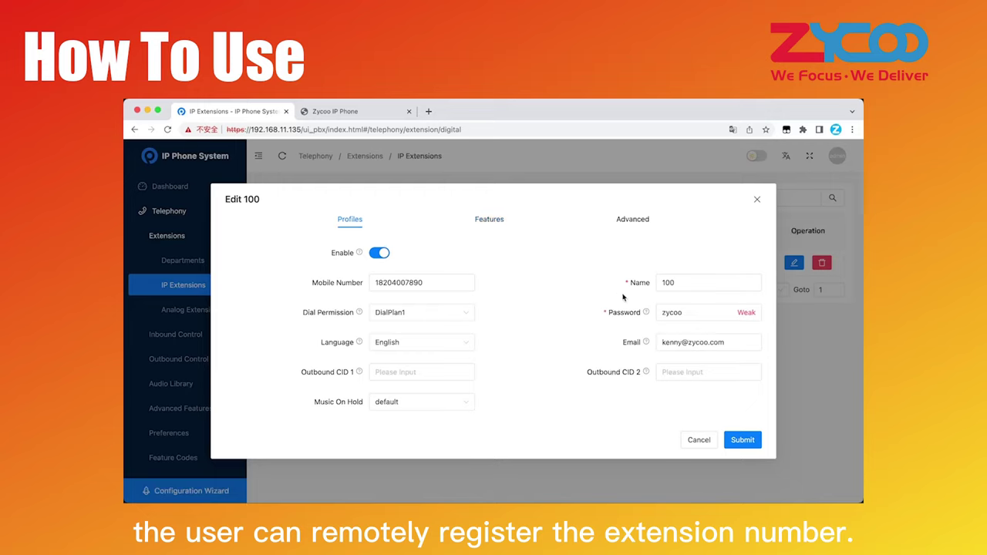
left_click_drag(694, 313, 626, 314)
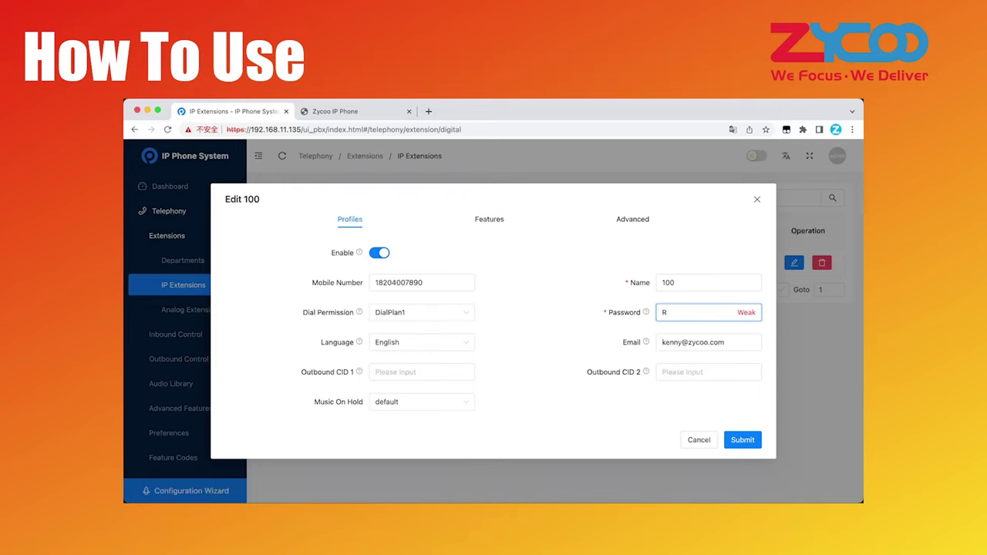
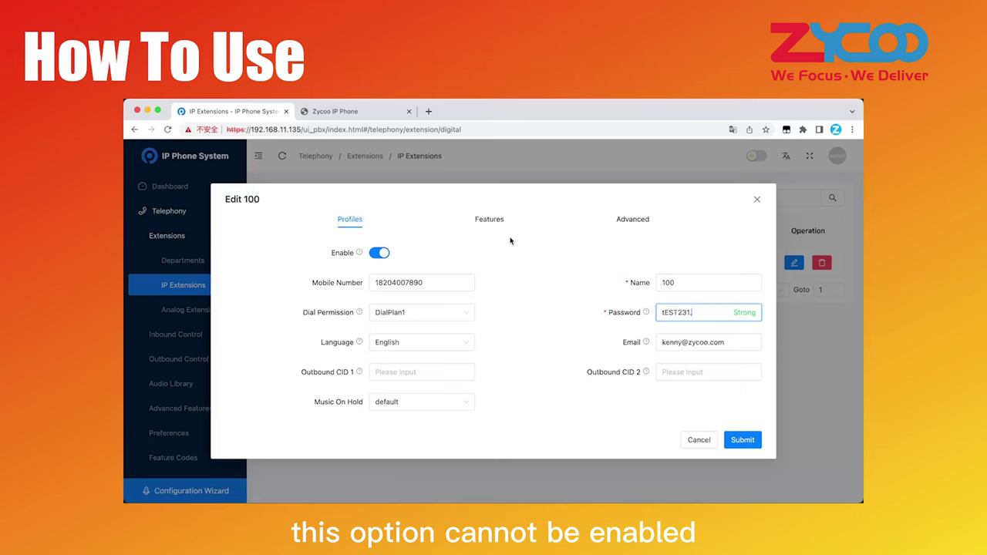
left_click(490, 220)
left_click(386, 270)
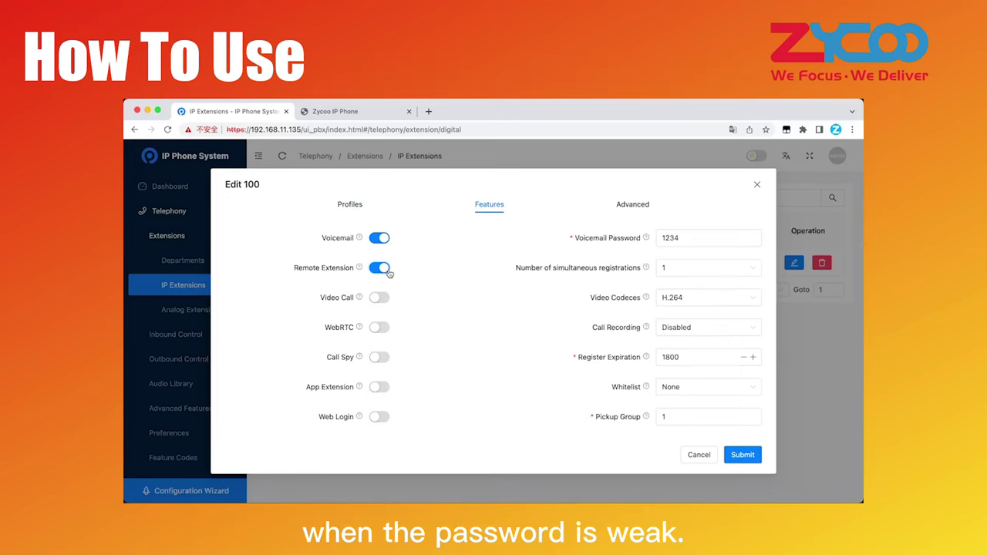
left_click(353, 205)
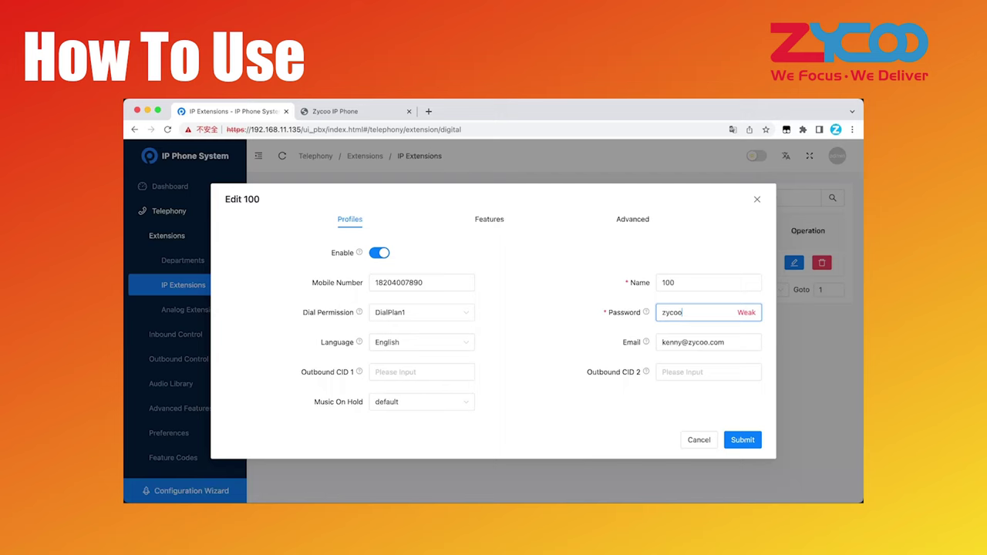
left_click(476, 220)
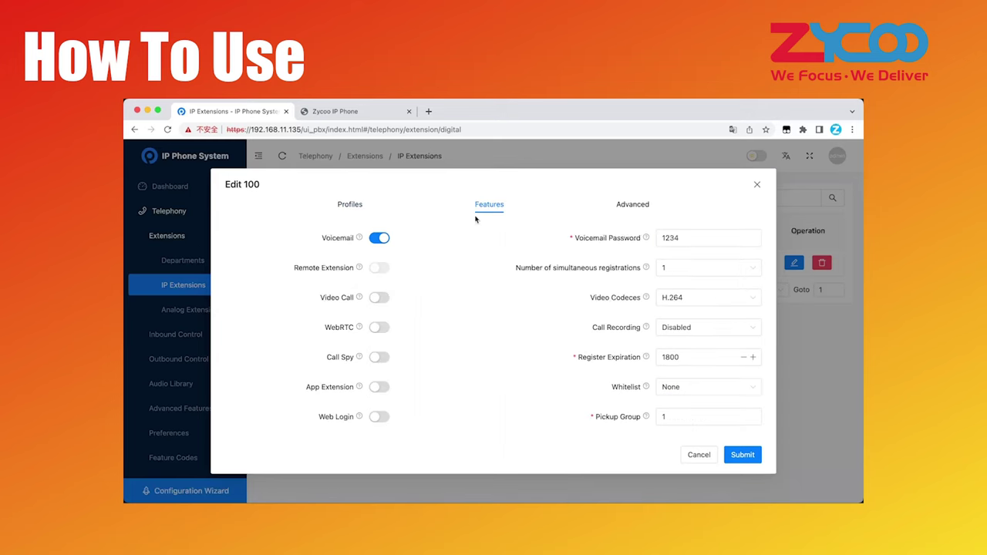
- Switch on Video Call, WebRTC and Web Login for extension 100, then dial 182
left_click(384, 298)
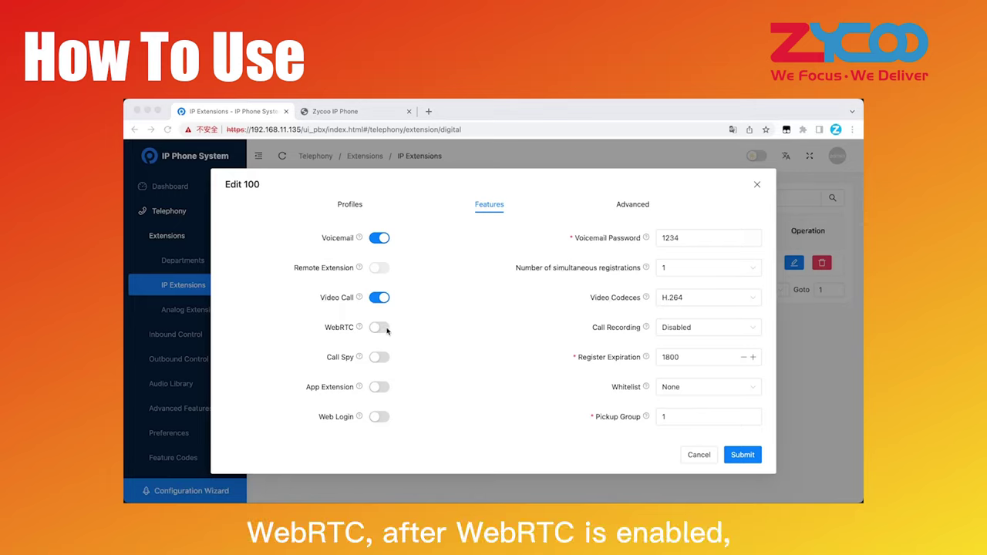
left_click(385, 328)
left_click(385, 329)
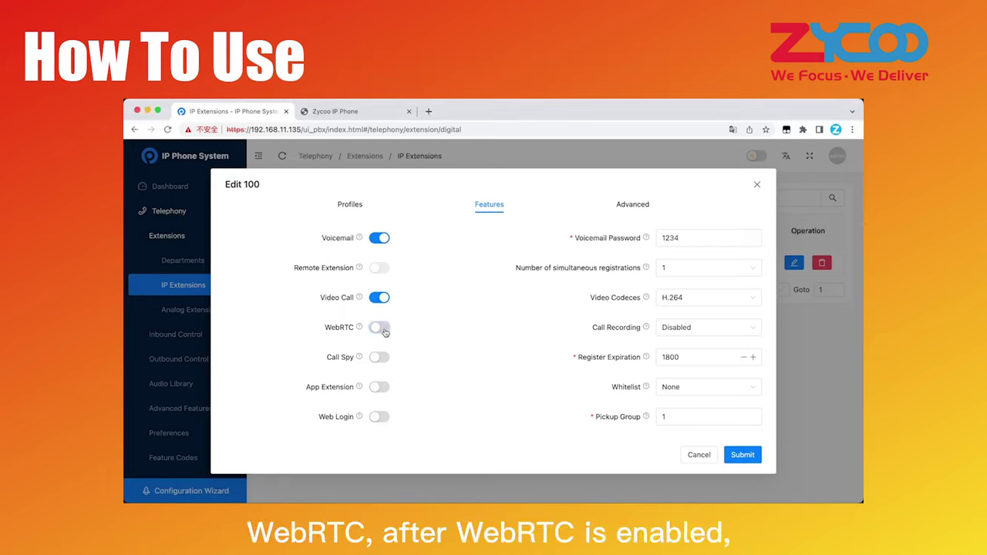
left_click(385, 329)
mouse_move(360, 331)
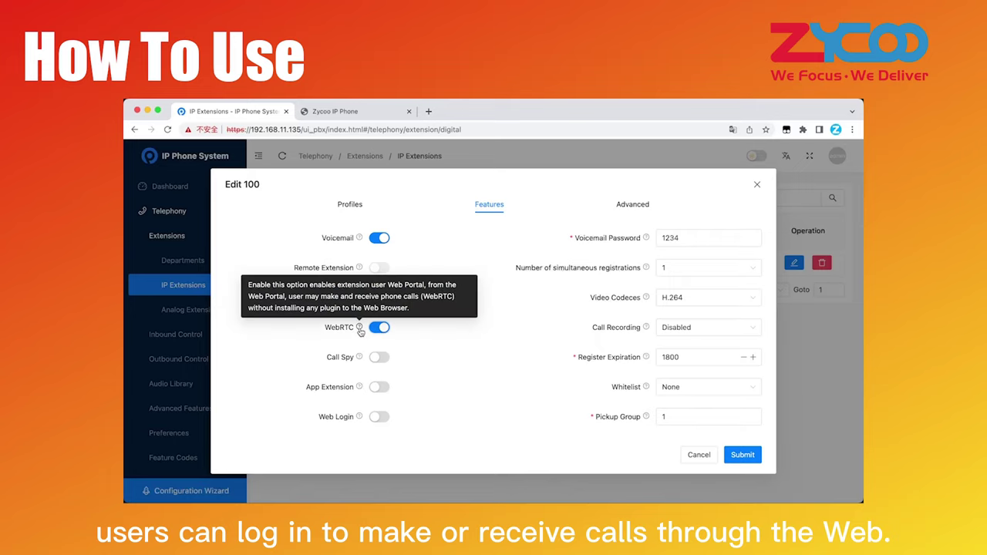
left_click(385, 418)
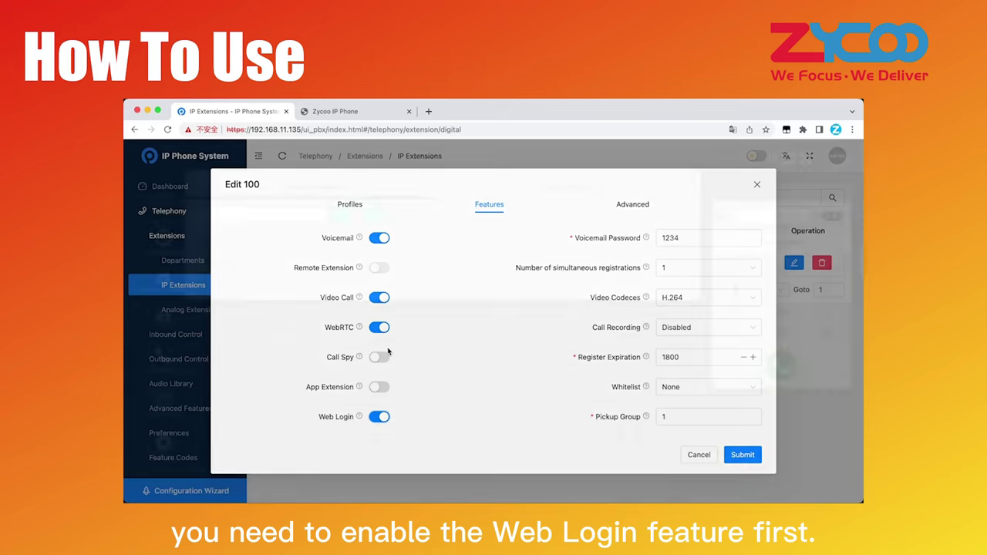
left_click(781, 270)
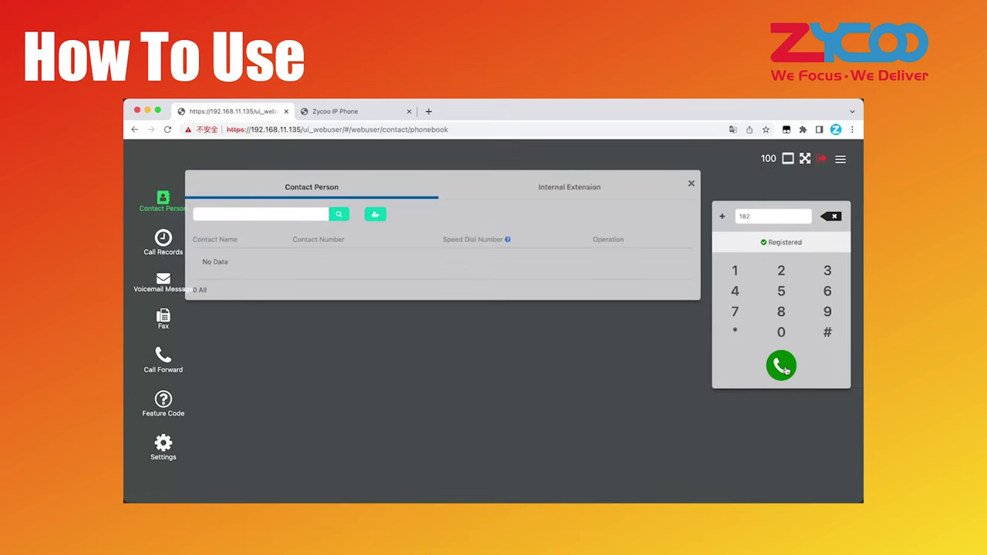
- Place the call to extension 182 and hide the portal's dial pad panel
left_click(785, 368)
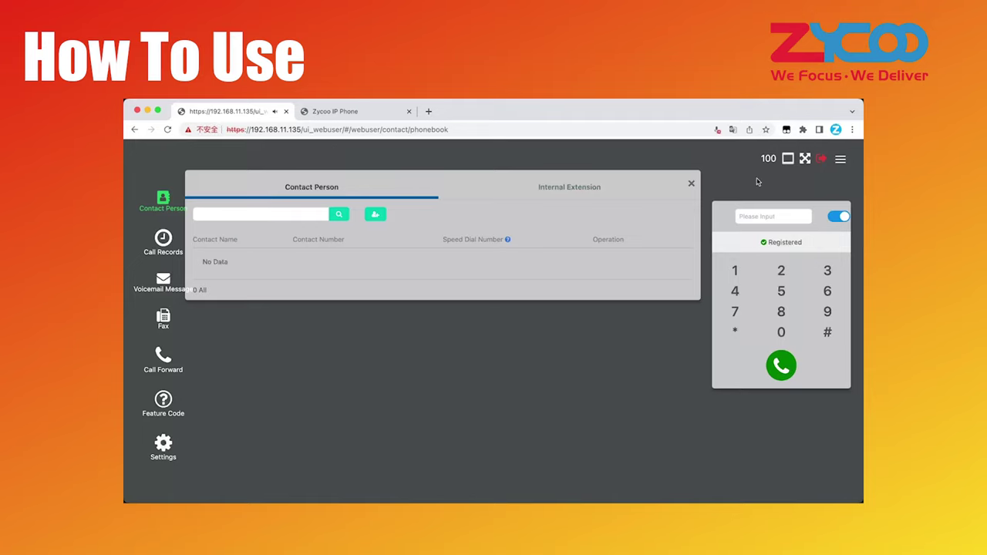
left_click(840, 160)
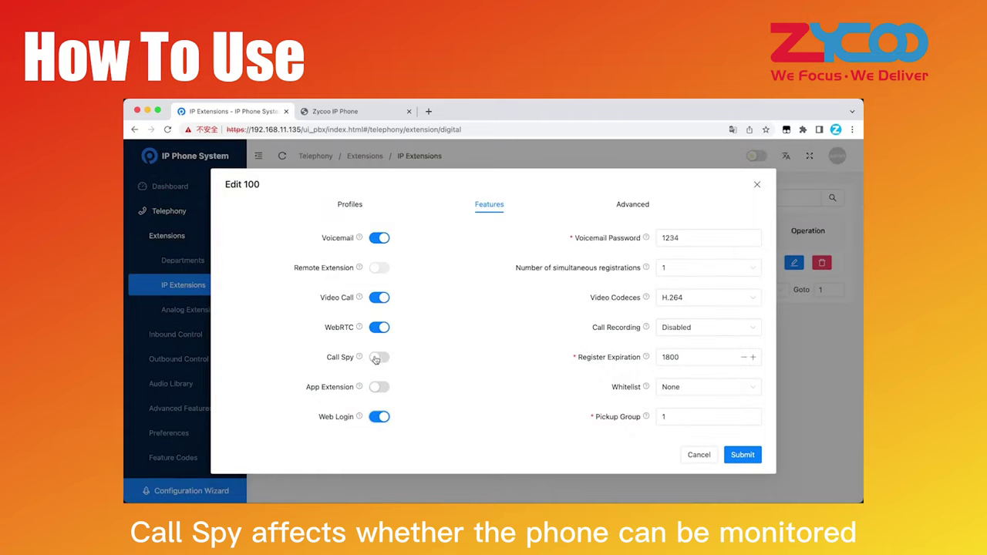
- Turn on Call Spy and App Extension for extension 100 and read the Web Login description
mouse_move(359, 359)
left_click(380, 359)
mouse_move(360, 387)
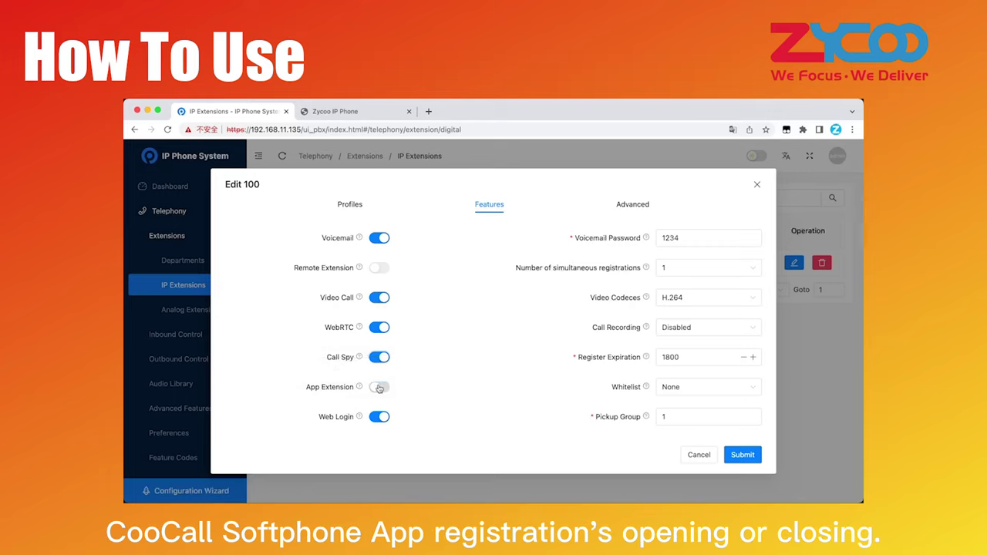
left_click(378, 389)
mouse_move(360, 418)
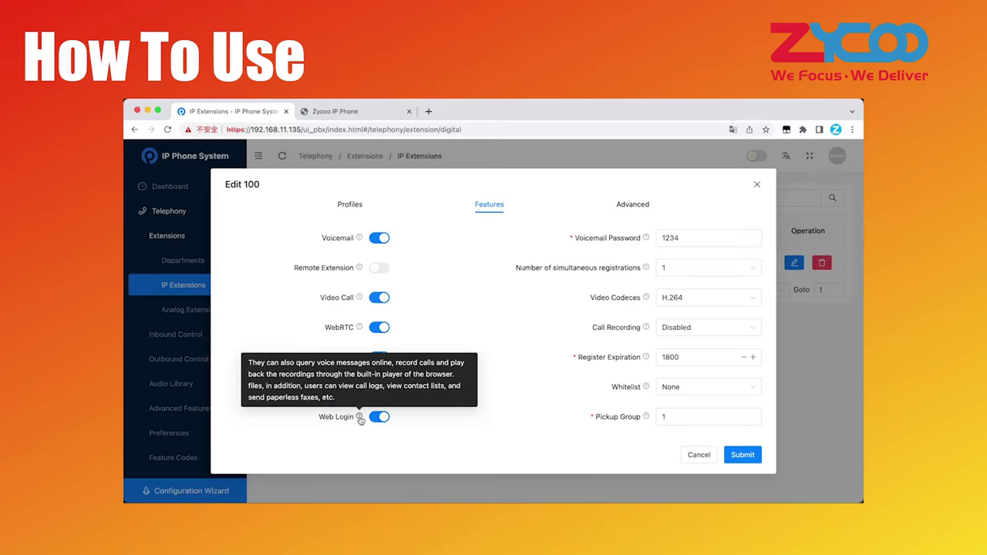
left_click_drag(355, 398, 347, 390)
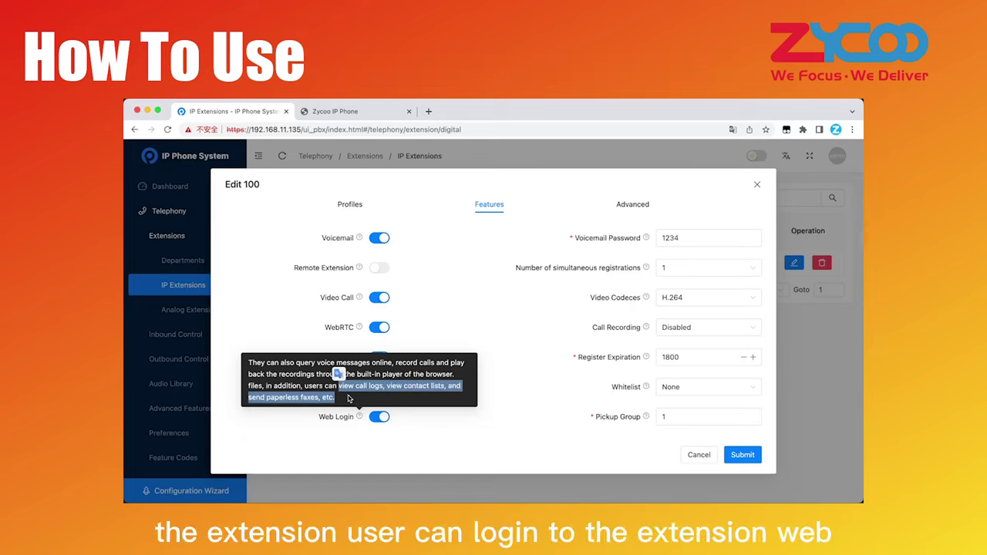
left_click(347, 398)
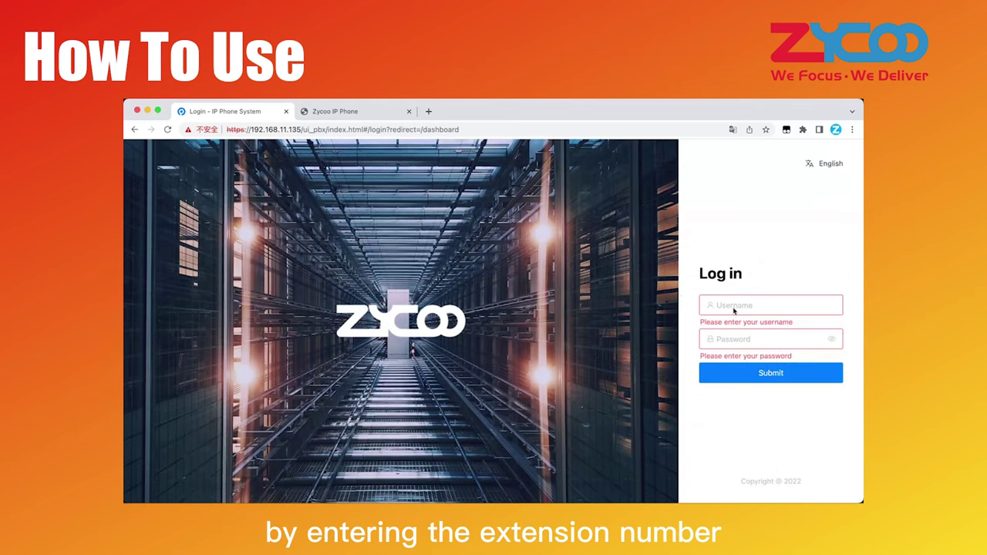
- Sign in to the web user portal as extension 100 with its password
type("100")
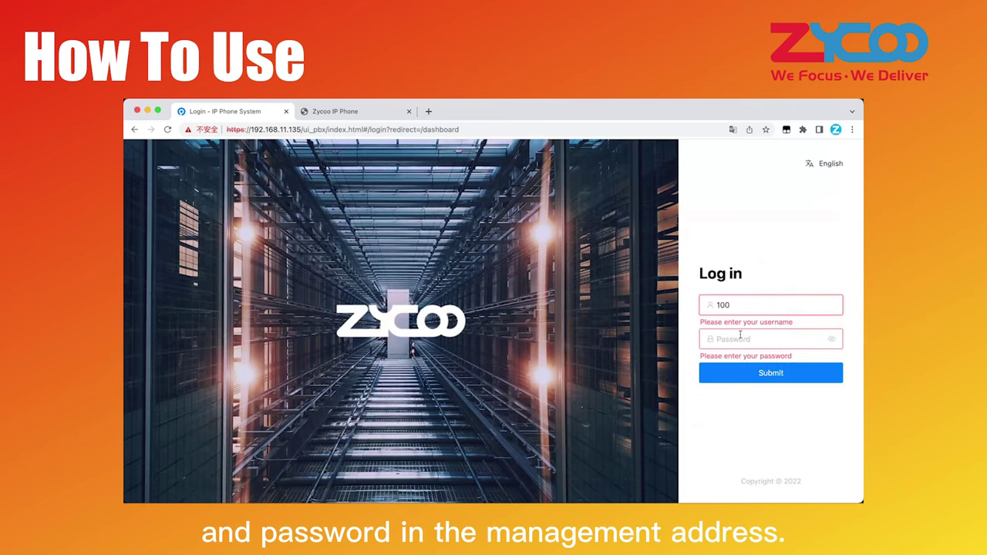
left_click(741, 338)
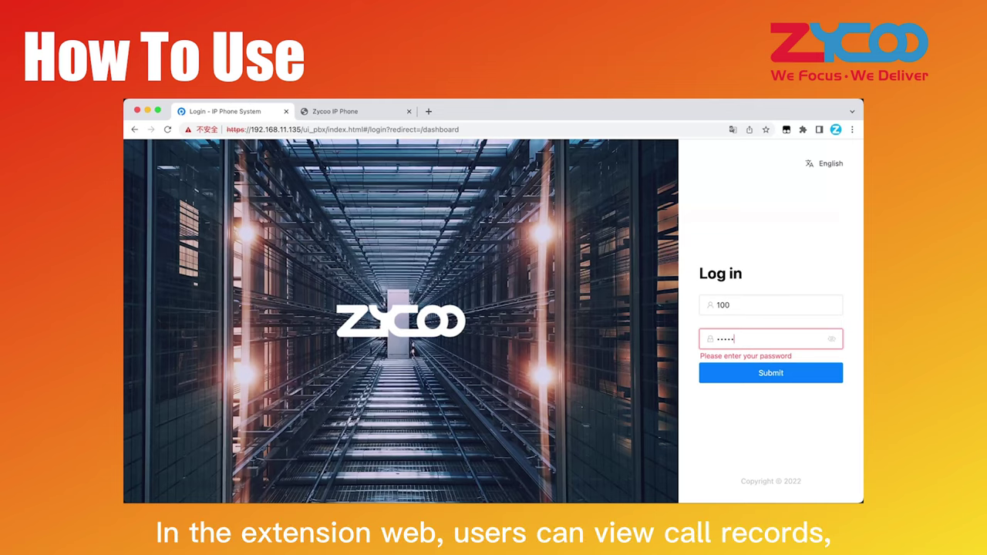
key("Return")
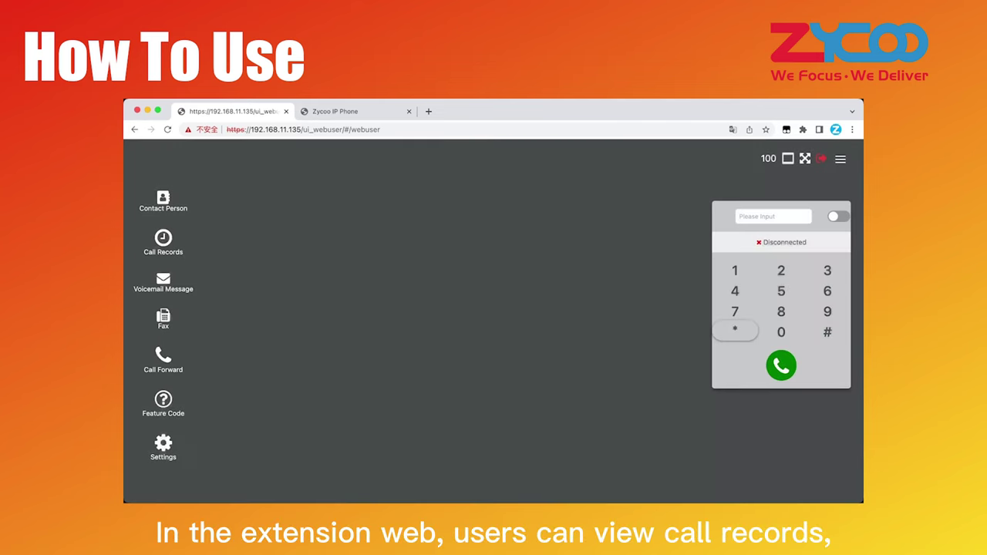
- Browse Call Records, Voicemail Message, Fax, Call Forward and Feature Code, ending on Contact Person
left_click(165, 200)
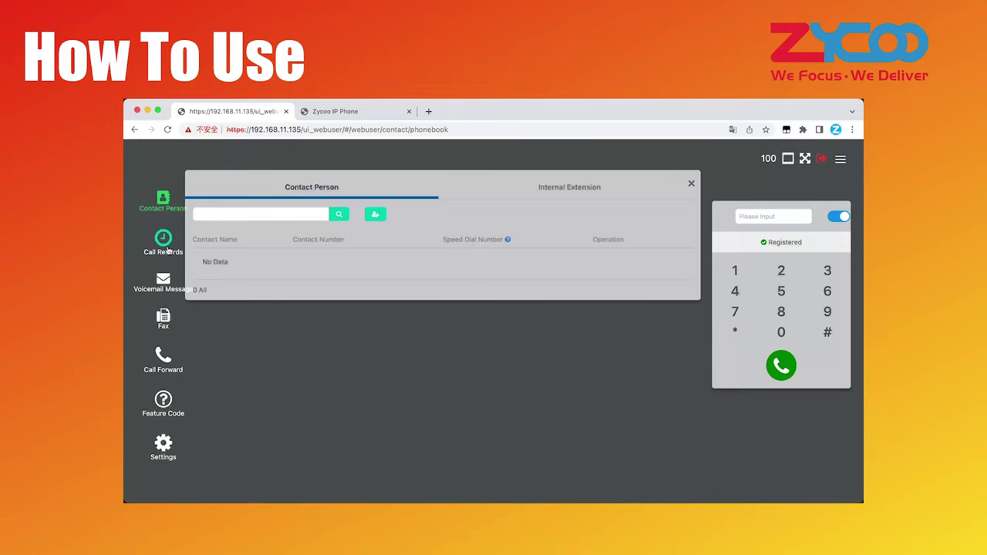
left_click(165, 246)
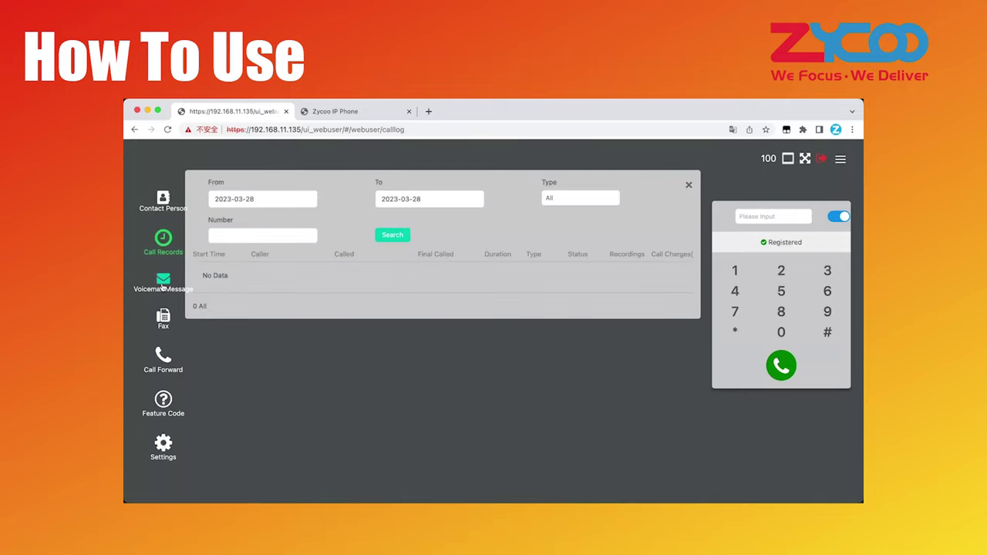
left_click(162, 284)
left_click(163, 318)
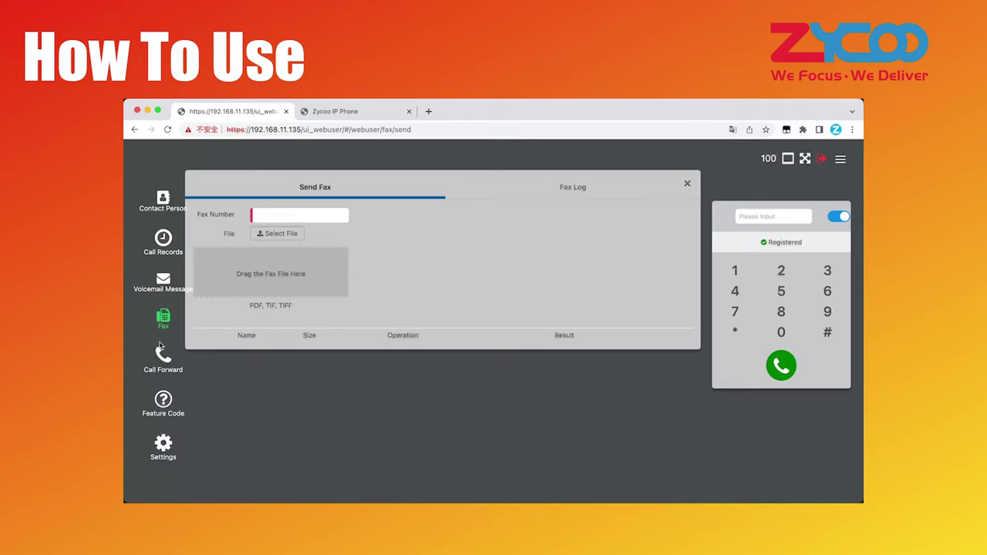
left_click(162, 354)
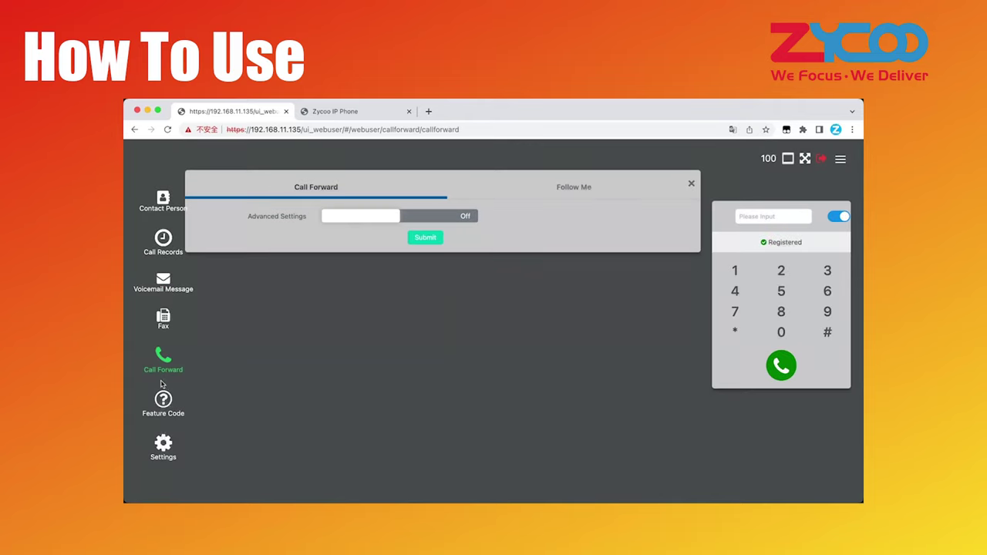
left_click(163, 398)
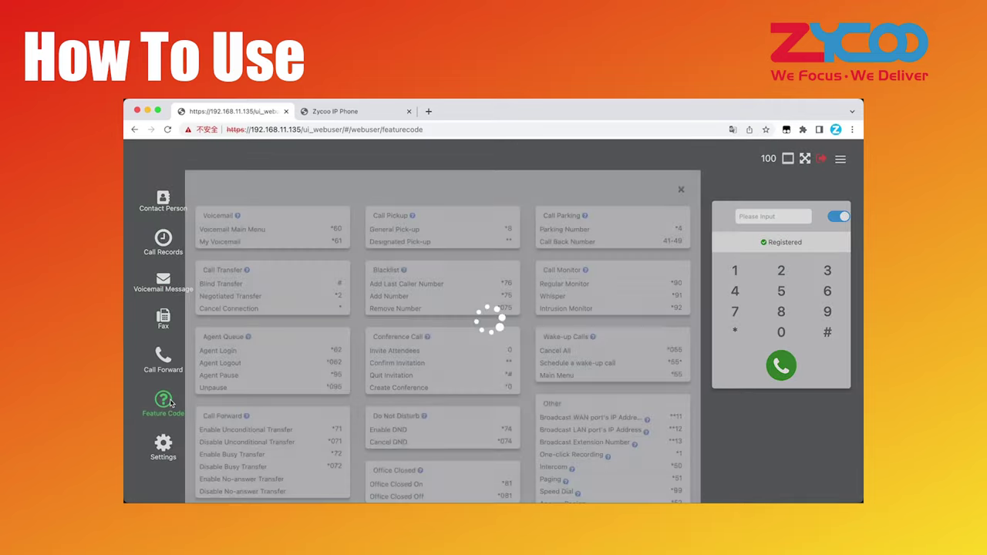
left_click(158, 202)
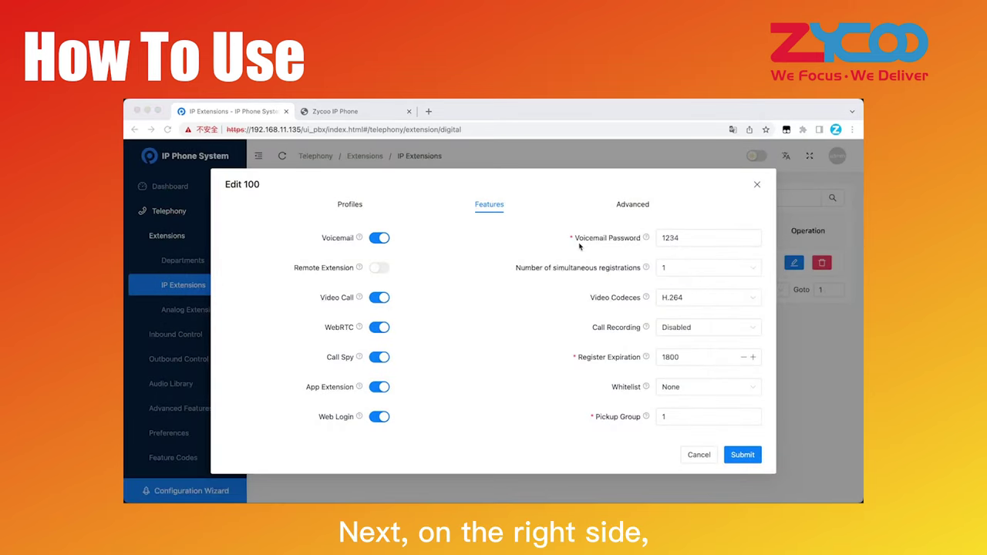
mouse_move(648, 240)
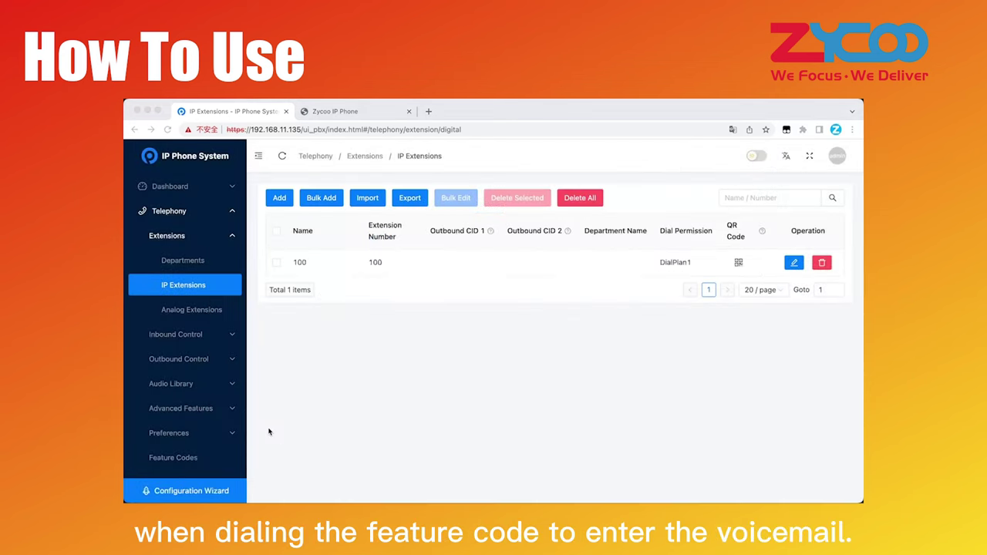
- Go to the Feature Codes page and highlight the voicemail codes *60 and *61
left_click(193, 464)
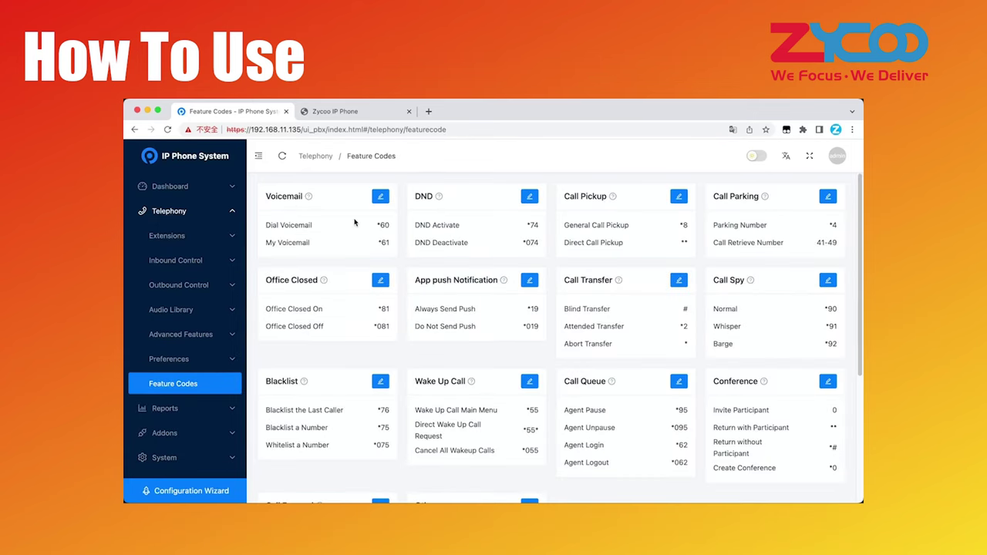
left_click_drag(377, 225, 398, 246)
- Keep extension 100's simultaneous registrations at 1 and the video codec as H.264
left_click(397, 246)
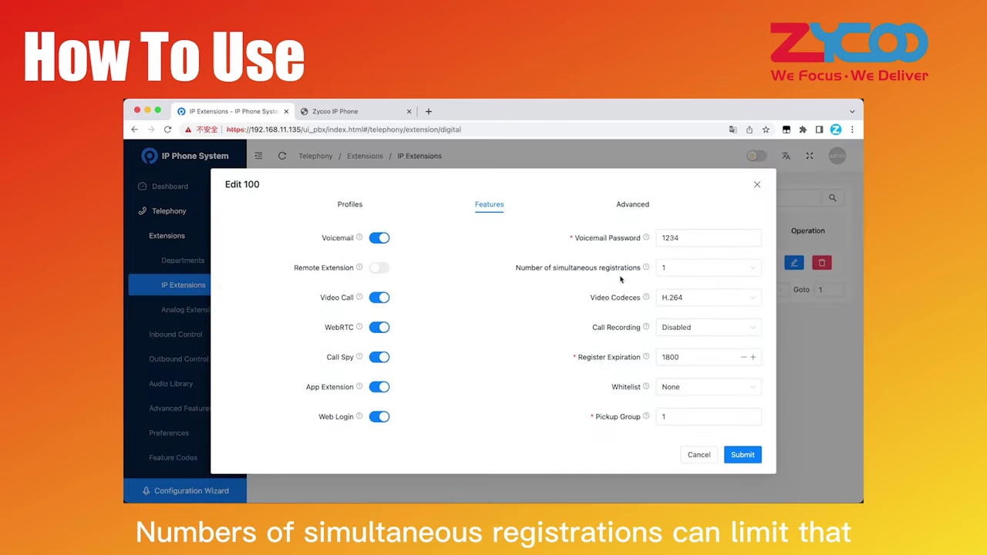
mouse_move(644, 269)
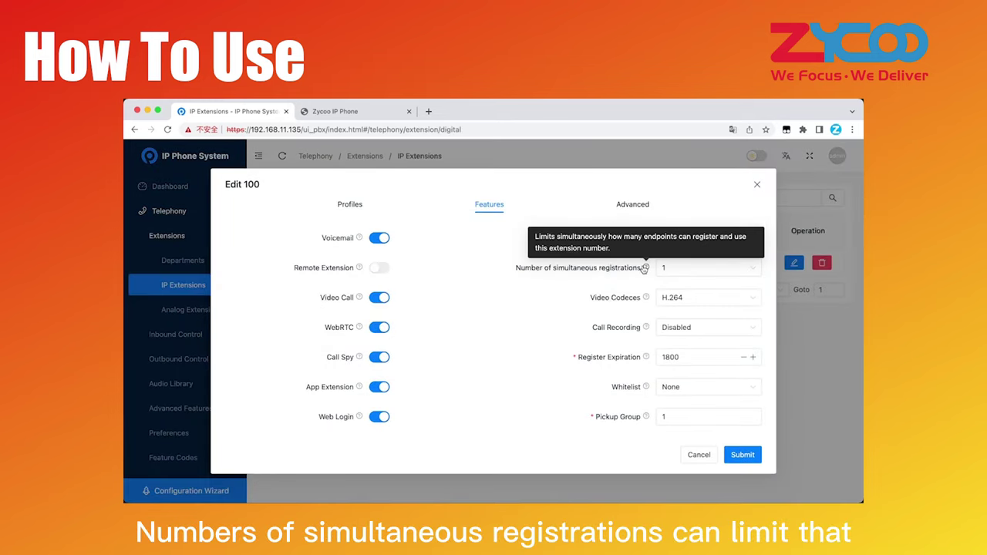
left_click(668, 268)
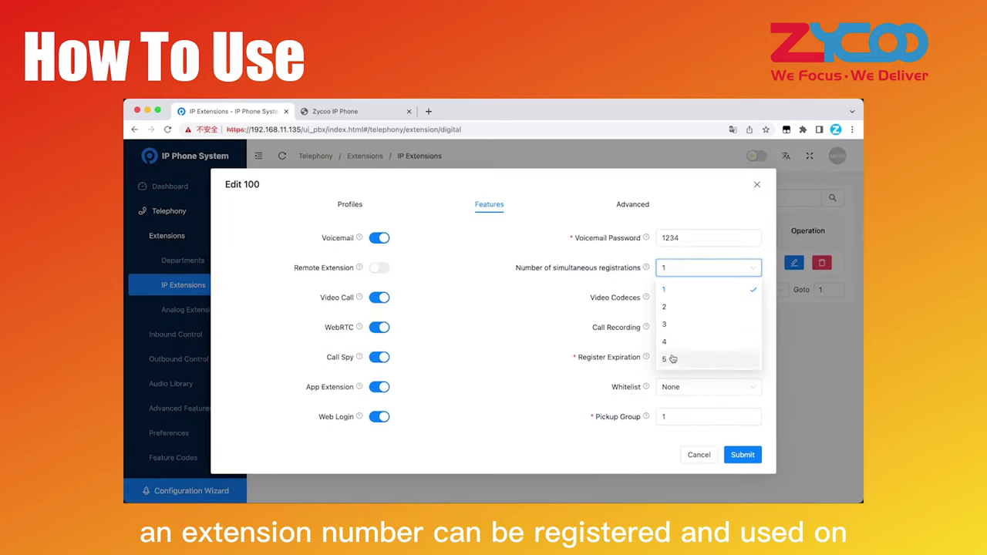
left_click(683, 290)
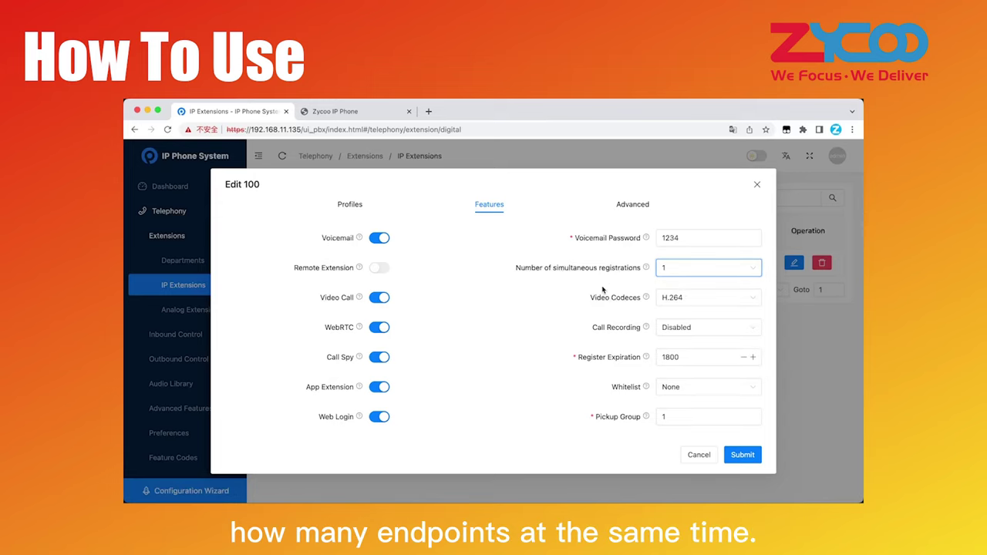
mouse_move(648, 301)
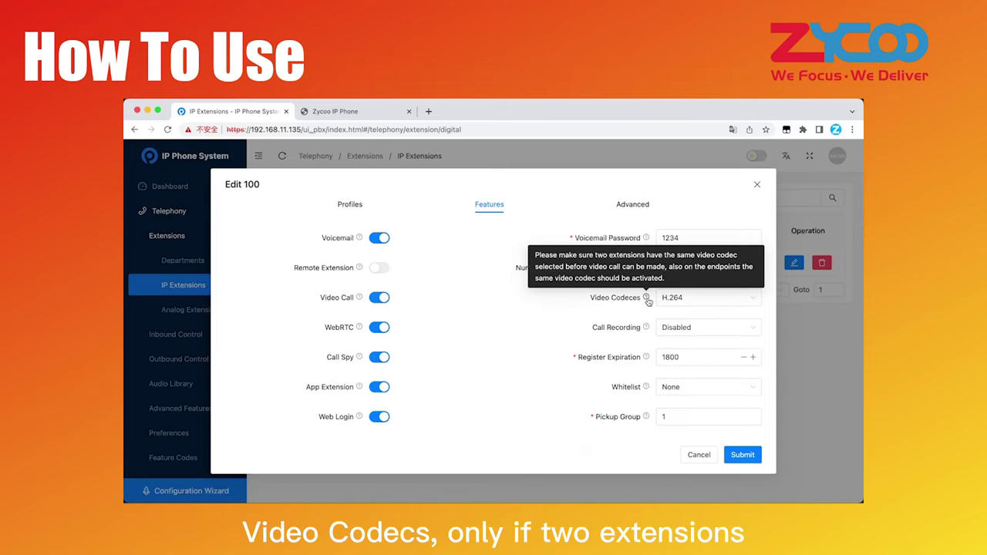
left_click(671, 298)
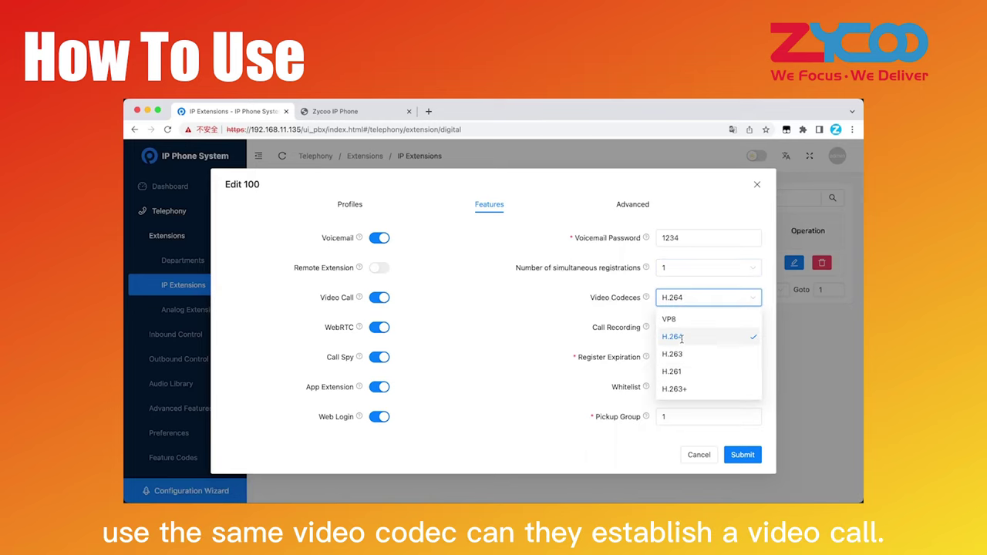
left_click(672, 337)
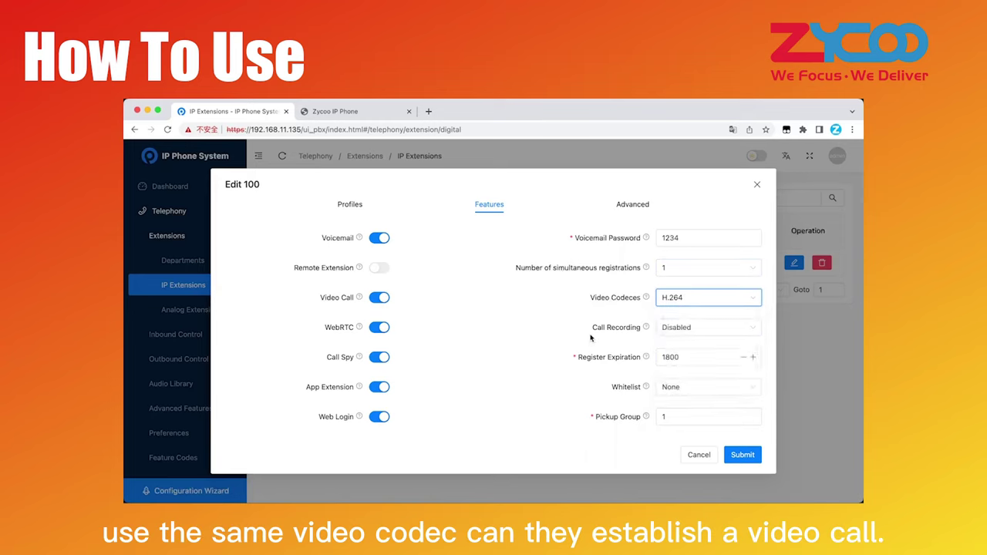
- Set call recording to Inbound, keeping register expiration 1800 and whitelist None
mouse_move(647, 329)
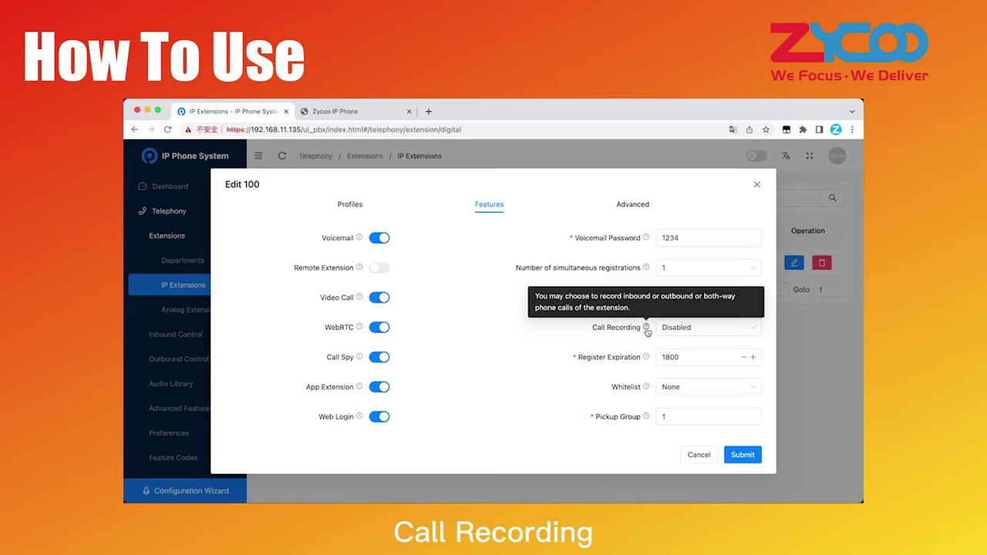
left_click(668, 328)
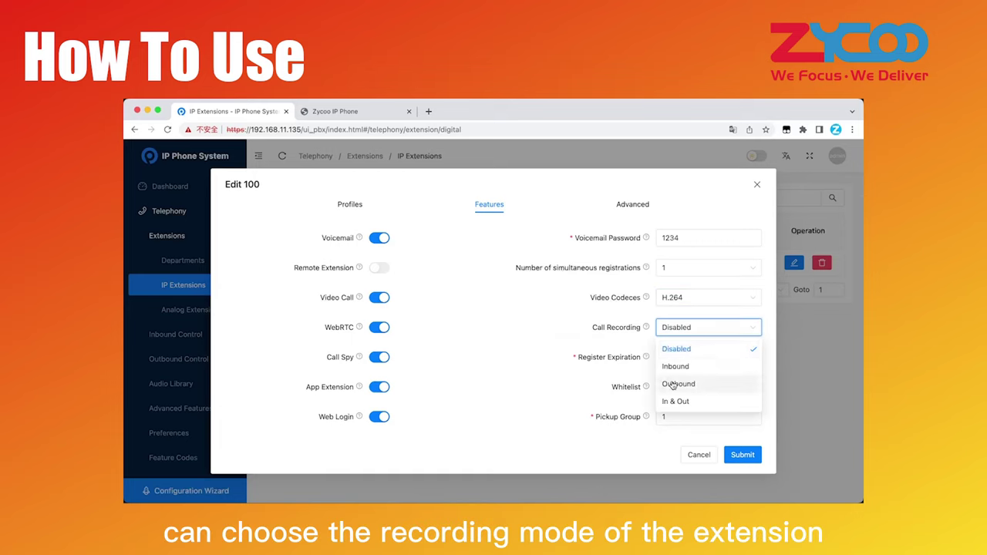
left_click(676, 366)
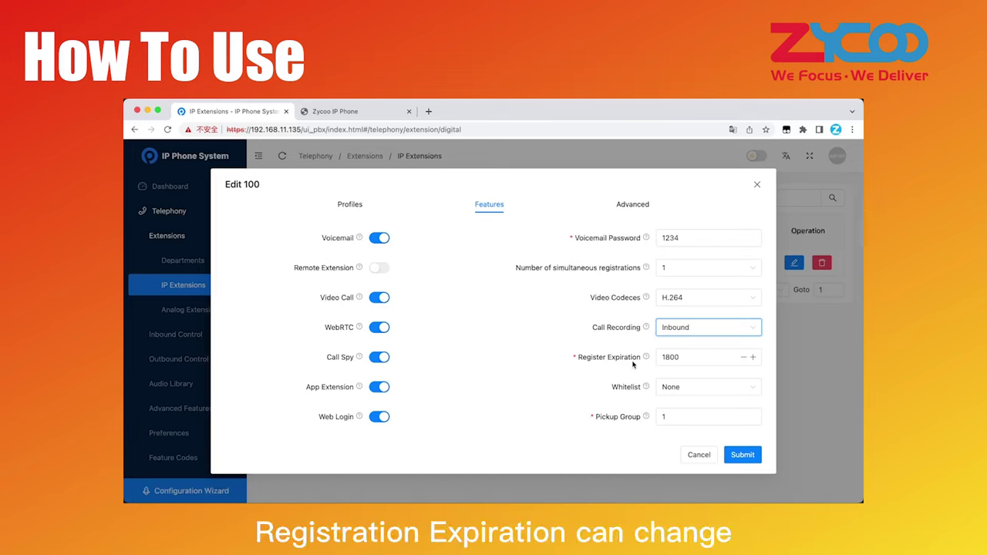
mouse_move(645, 362)
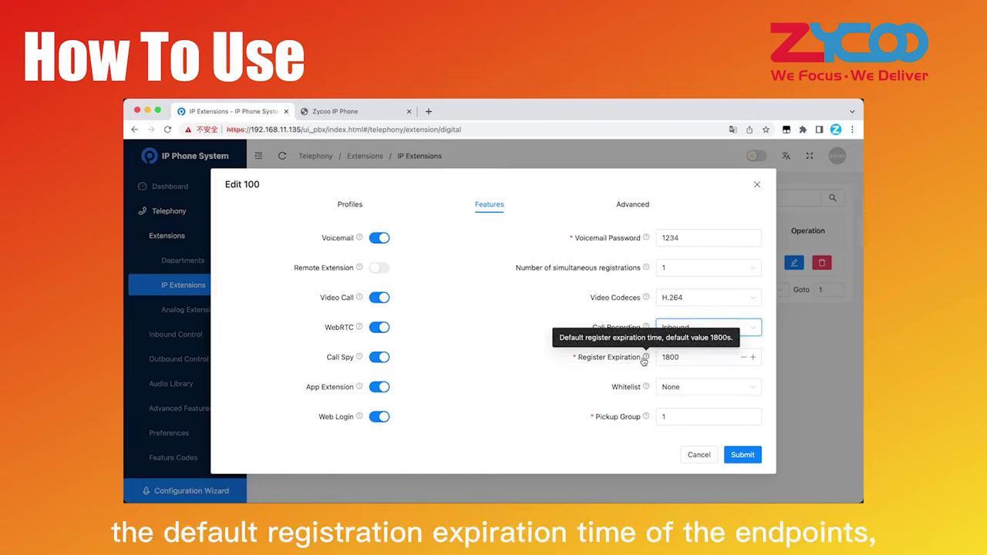
left_click_drag(686, 357, 660, 357)
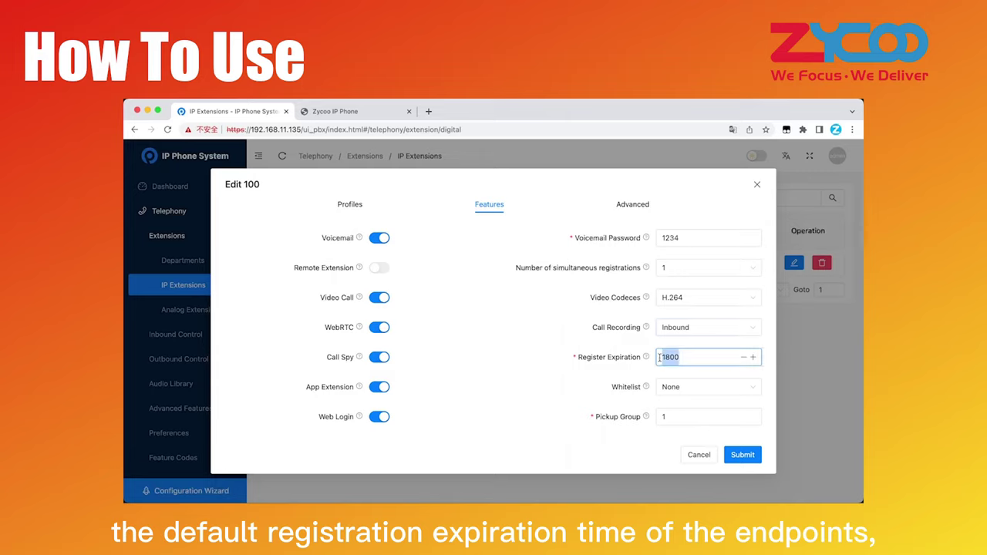
left_click(650, 369)
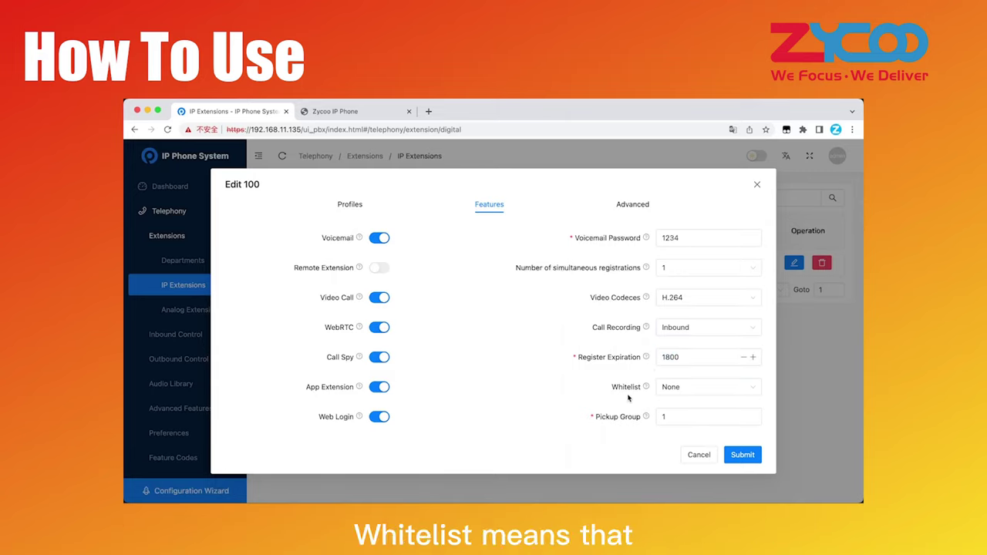
left_click(672, 392)
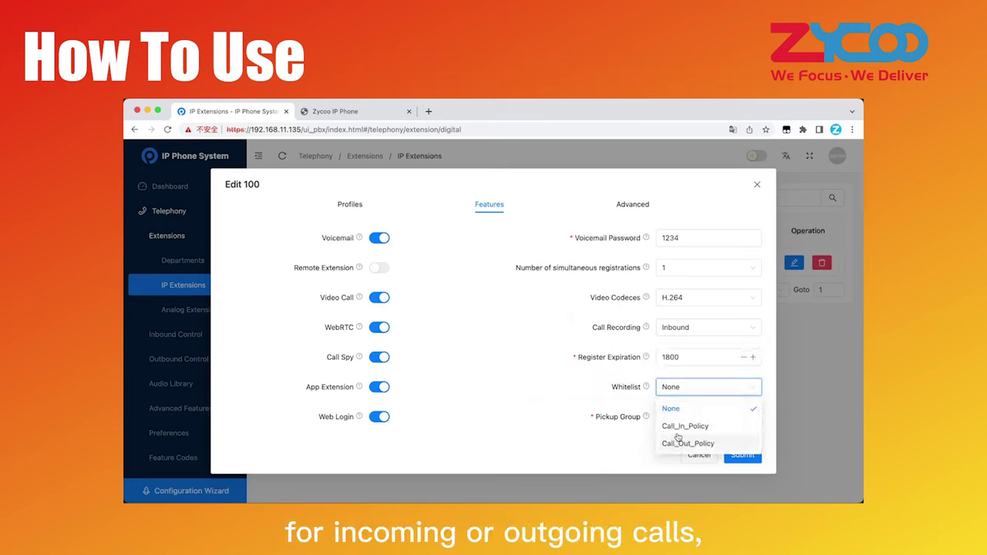
left_click(679, 413)
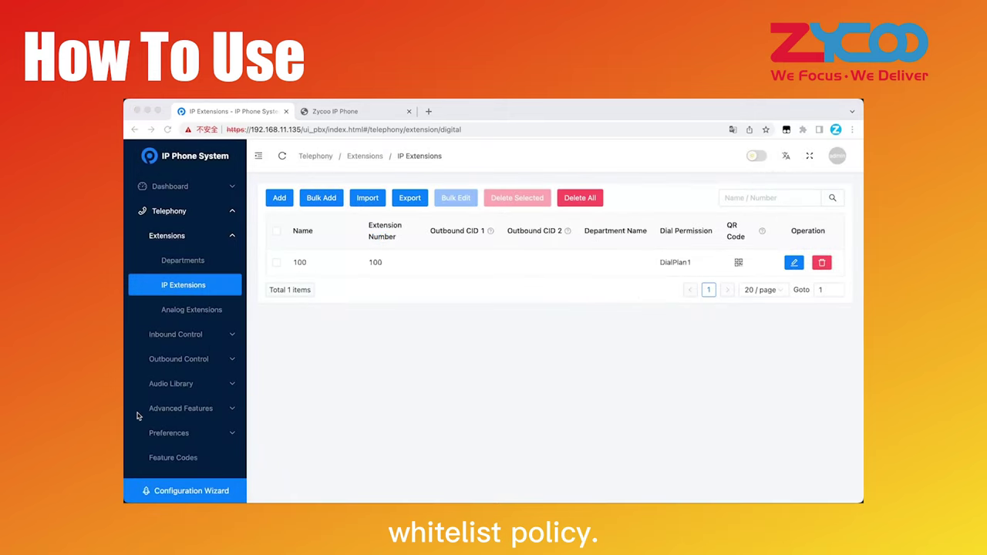
- Expand Advanced Features and review the whitelist policies Call_In_Policy and Call_Out_Policy
left_click(169, 409)
scroll(182, 370, "down", 5)
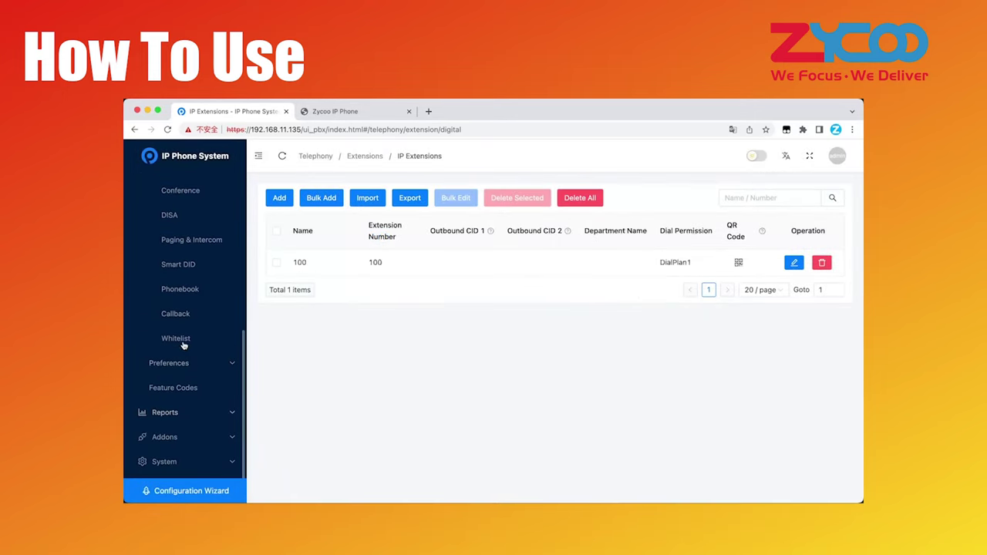
left_click(179, 341)
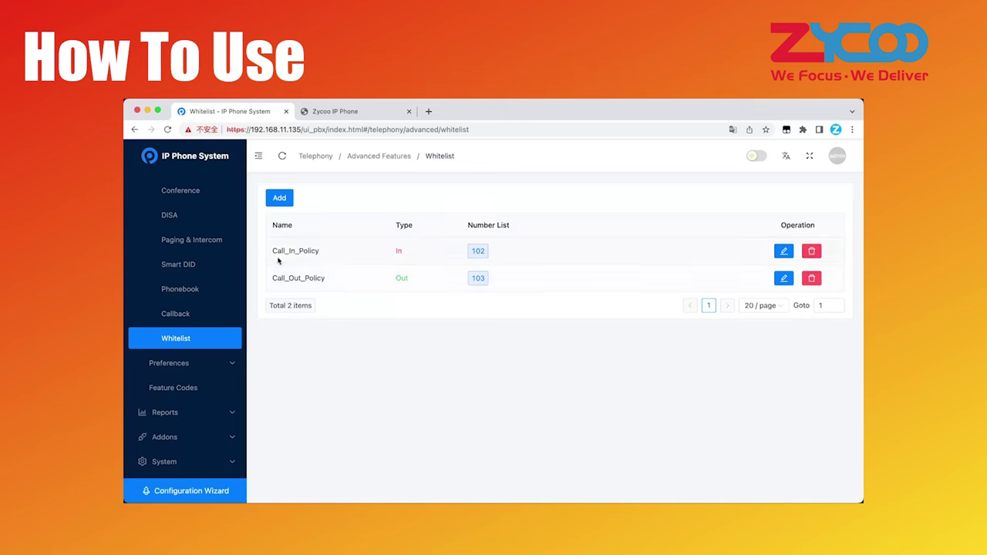
left_click_drag(330, 253, 256, 282)
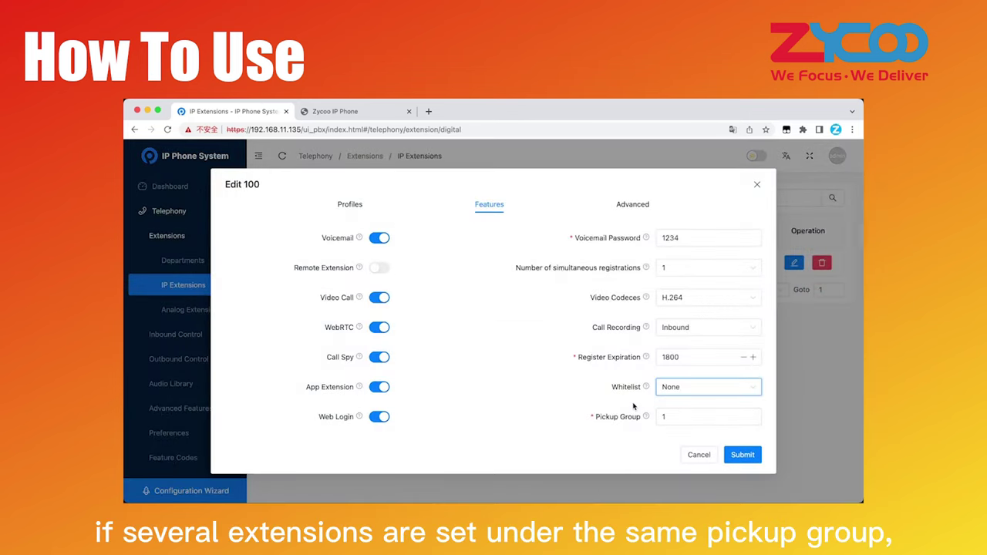
- Check the Pickup Group help and the call pickup codes on the Feature Codes page
mouse_move(646, 417)
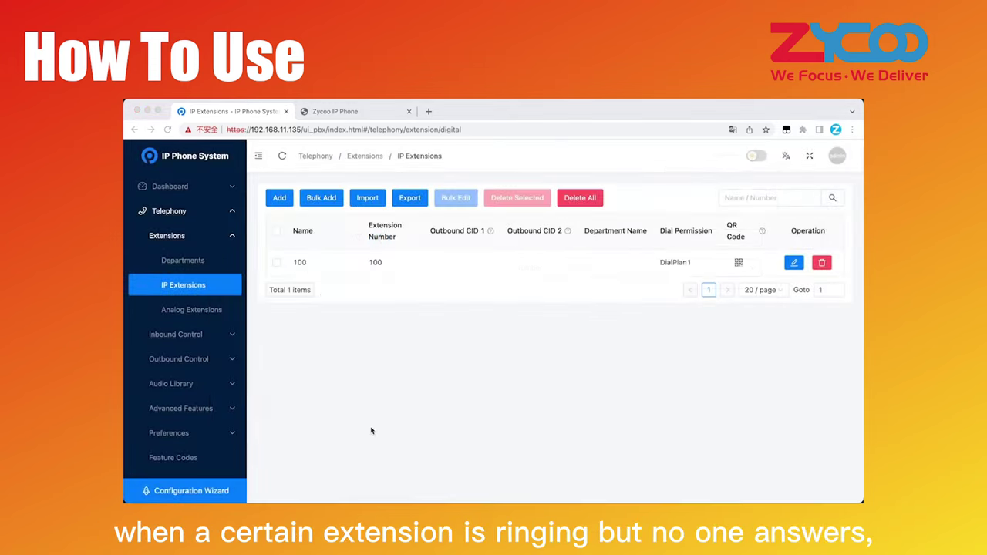
scroll(175, 403, "down", 1)
left_click(179, 433)
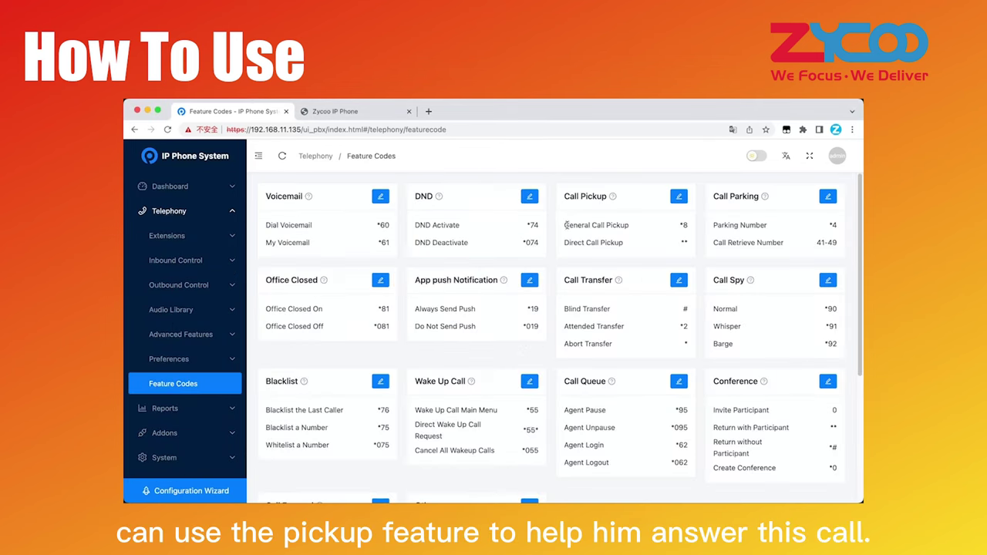
left_click_drag(567, 225, 688, 245)
left_click(688, 245)
mouse_move(615, 200)
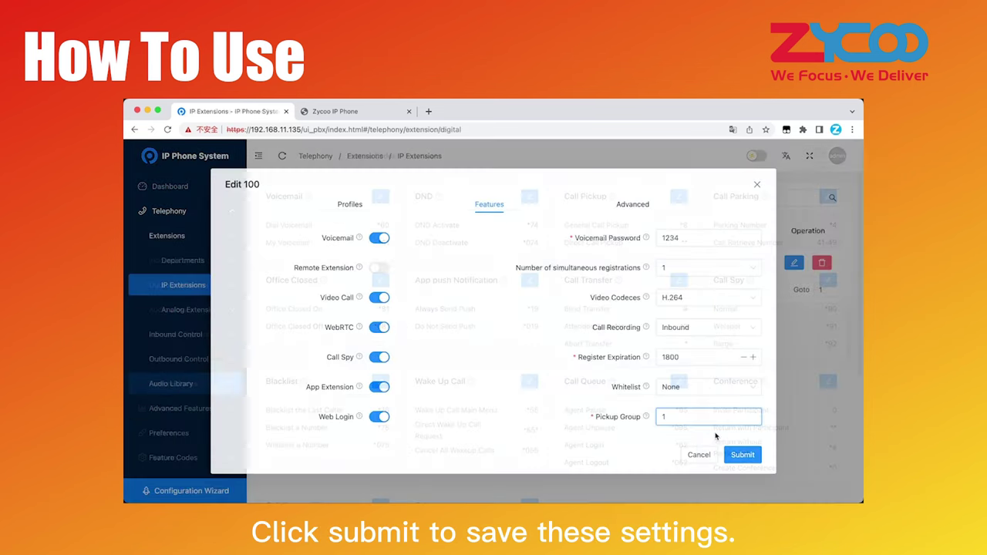
- Submit extension 100's settings, apply the pending changes, and select all extensions
left_click(739, 455)
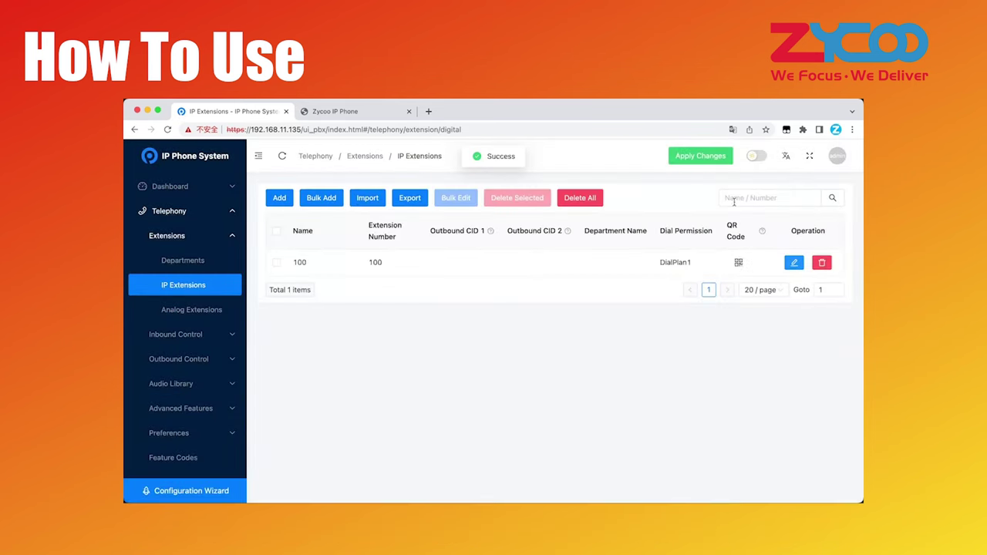
left_click(721, 159)
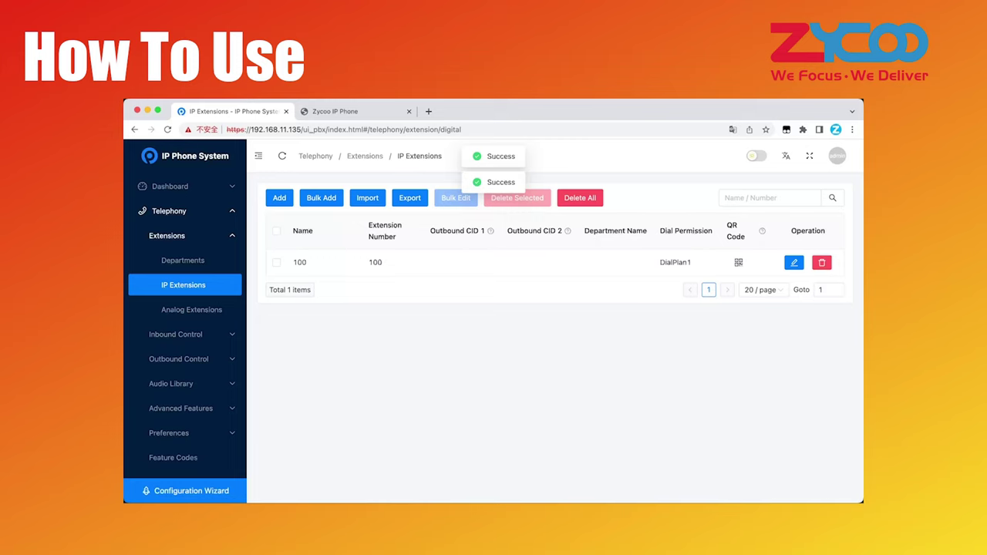
left_click(276, 231)
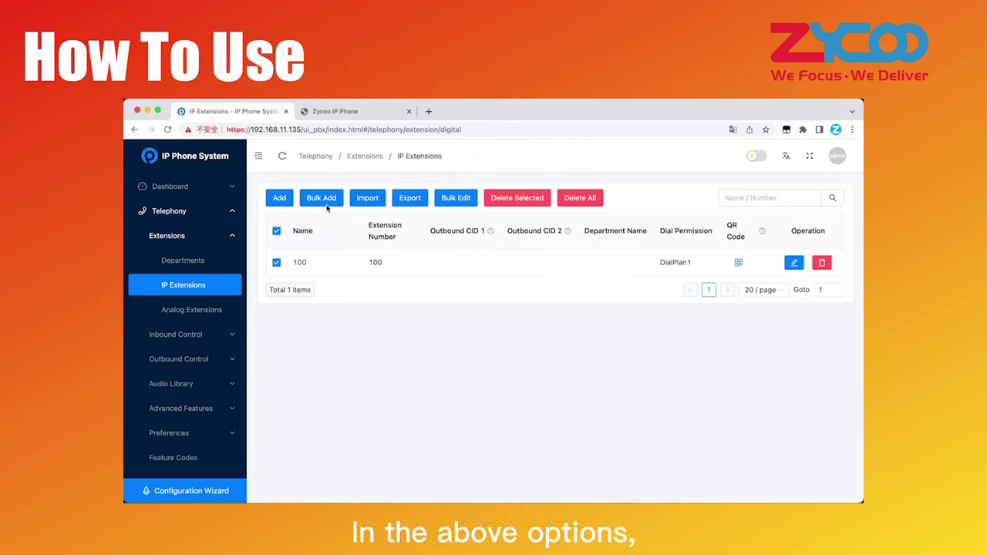
left_click(323, 199)
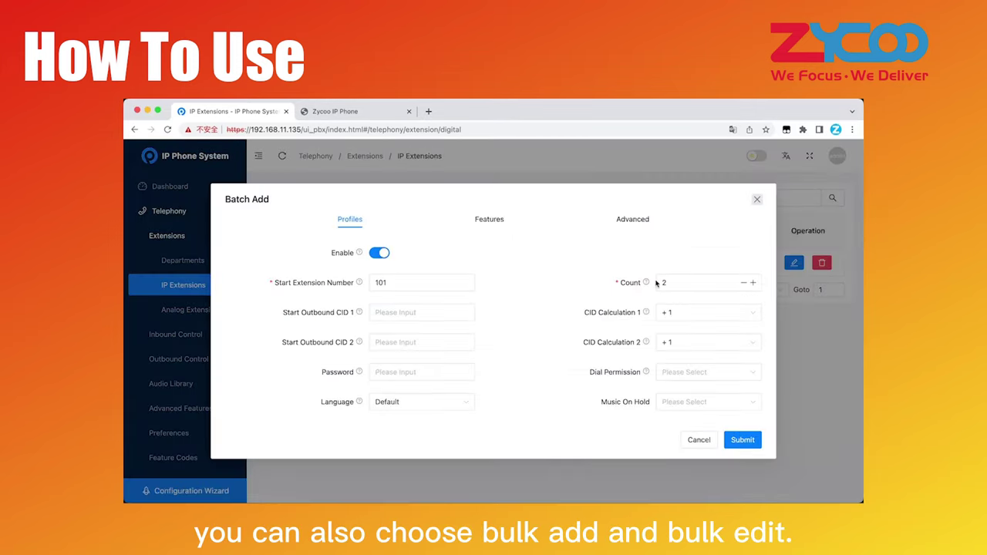
left_click(699, 441)
left_click(448, 197)
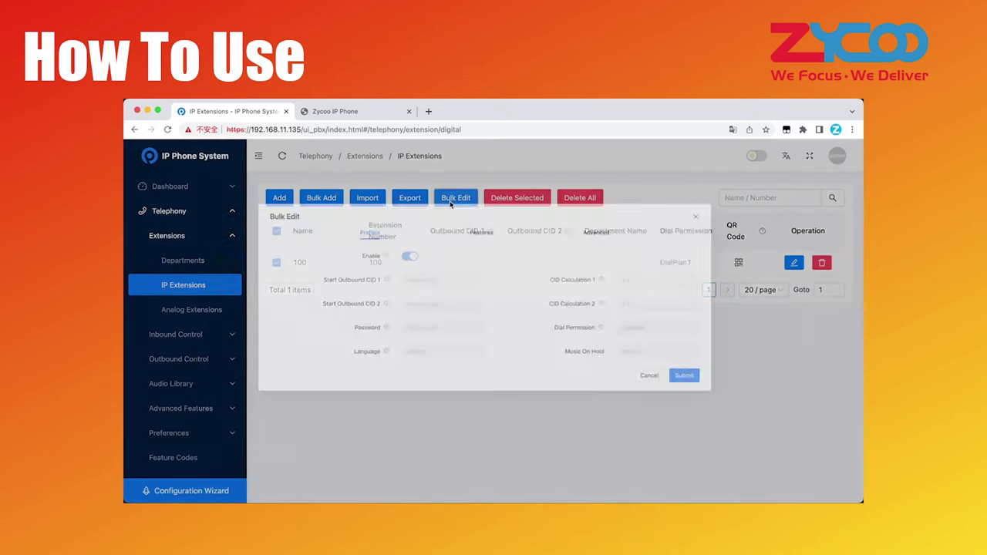
left_click(504, 244)
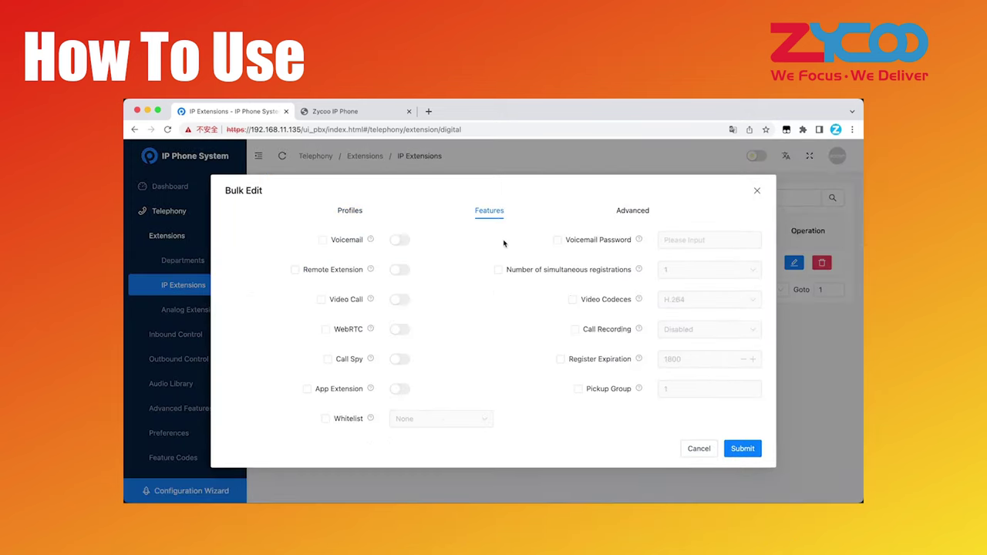
left_click(294, 269)
left_click(401, 270)
left_click(401, 270)
left_click(295, 269)
left_click(699, 449)
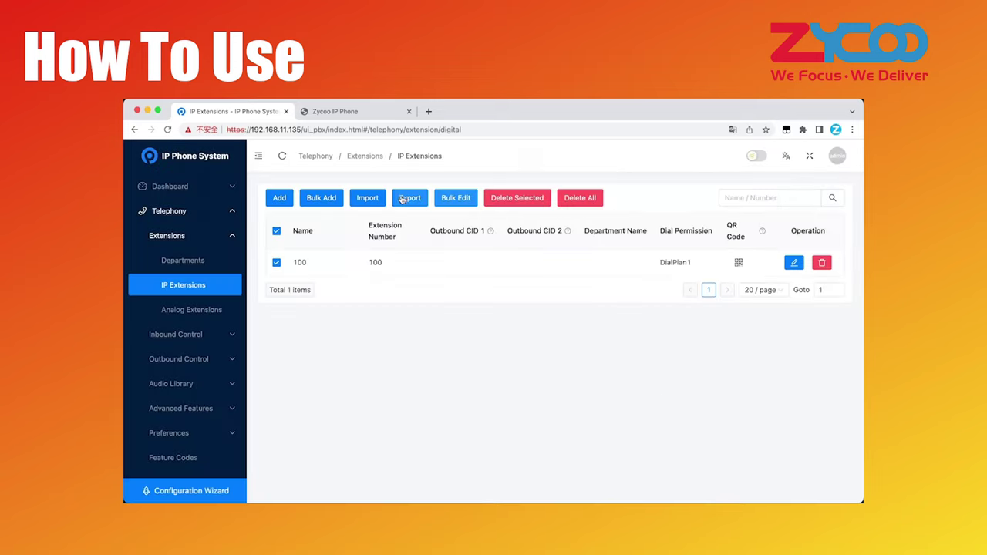
- Export the extension list to Digital+Extension.xlsx and view extension 100's QR code
left_click(410, 198)
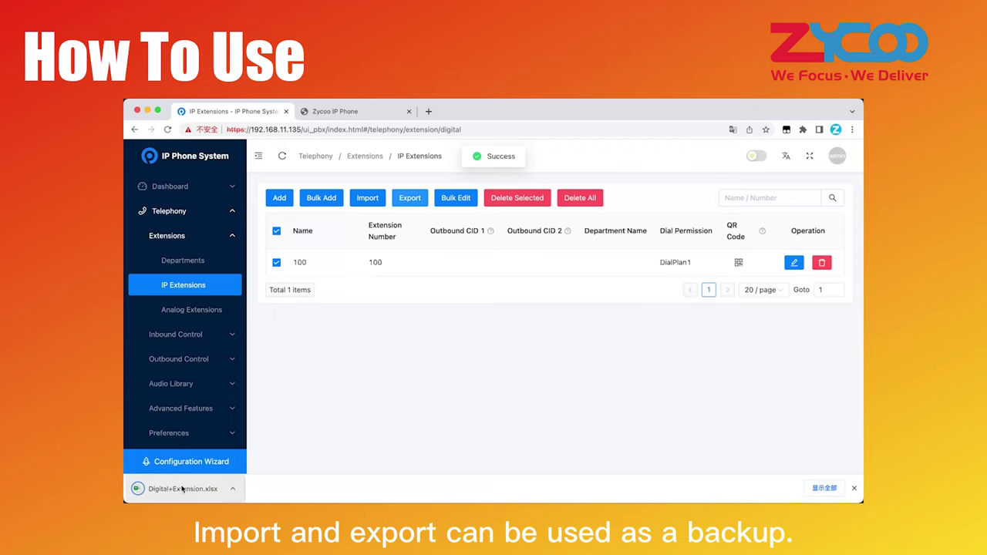
left_click(855, 489)
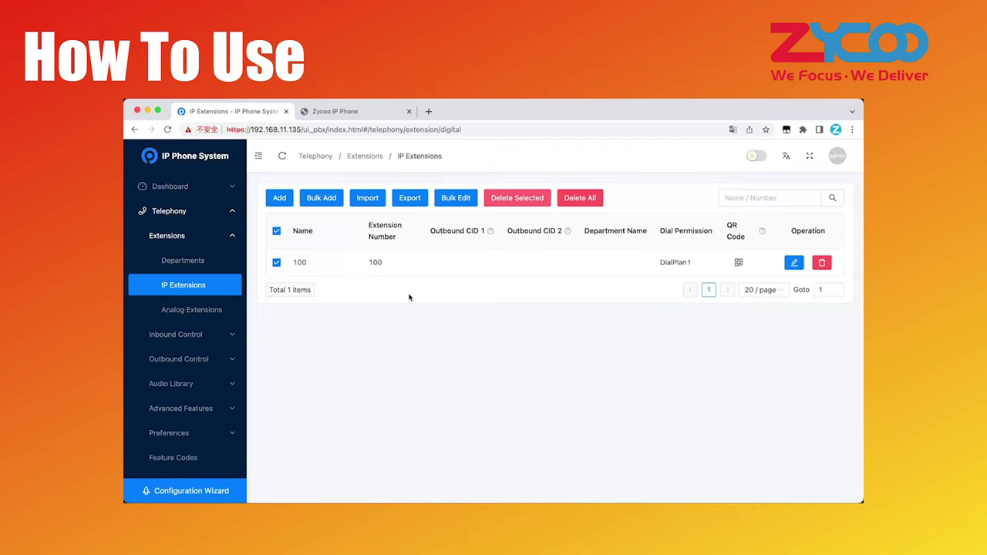
left_click(739, 263)
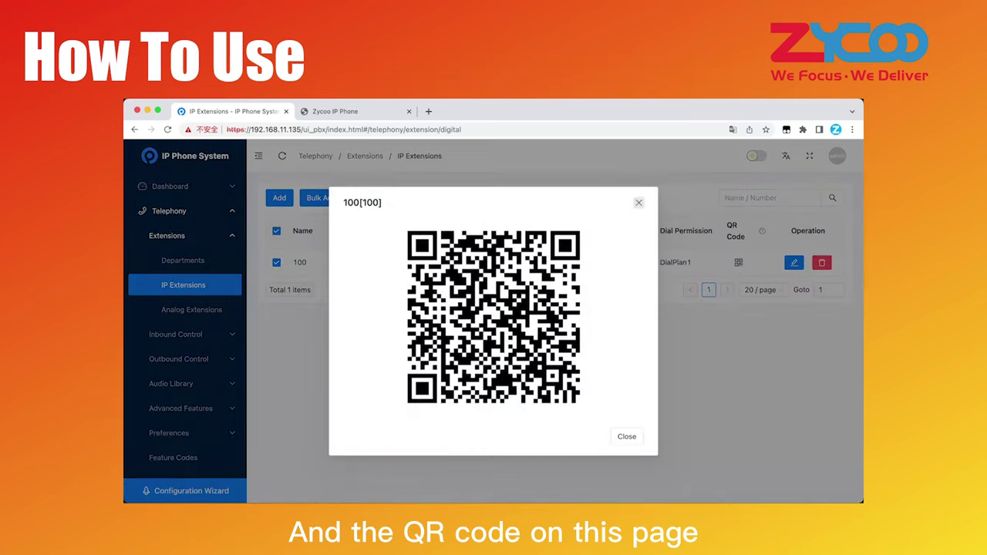
left_click(625, 438)
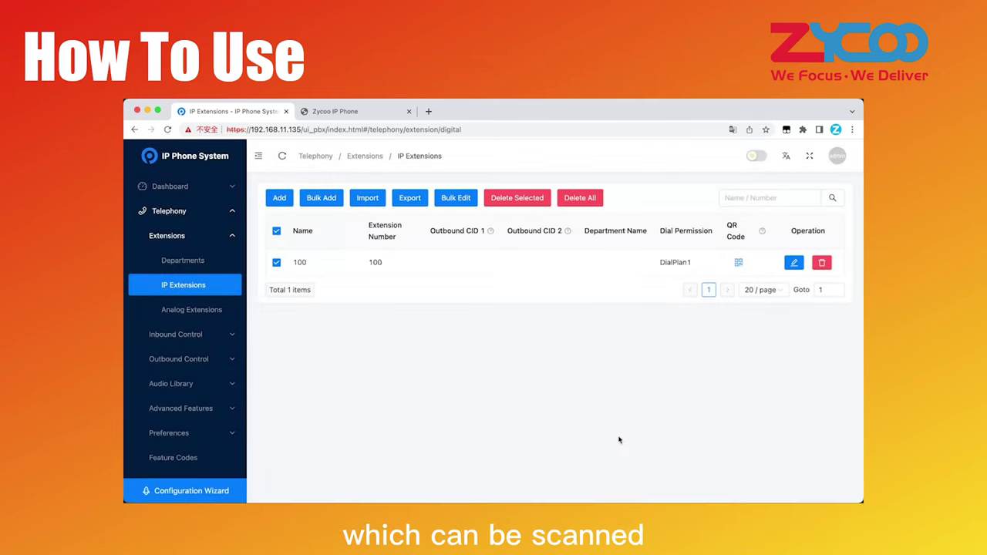